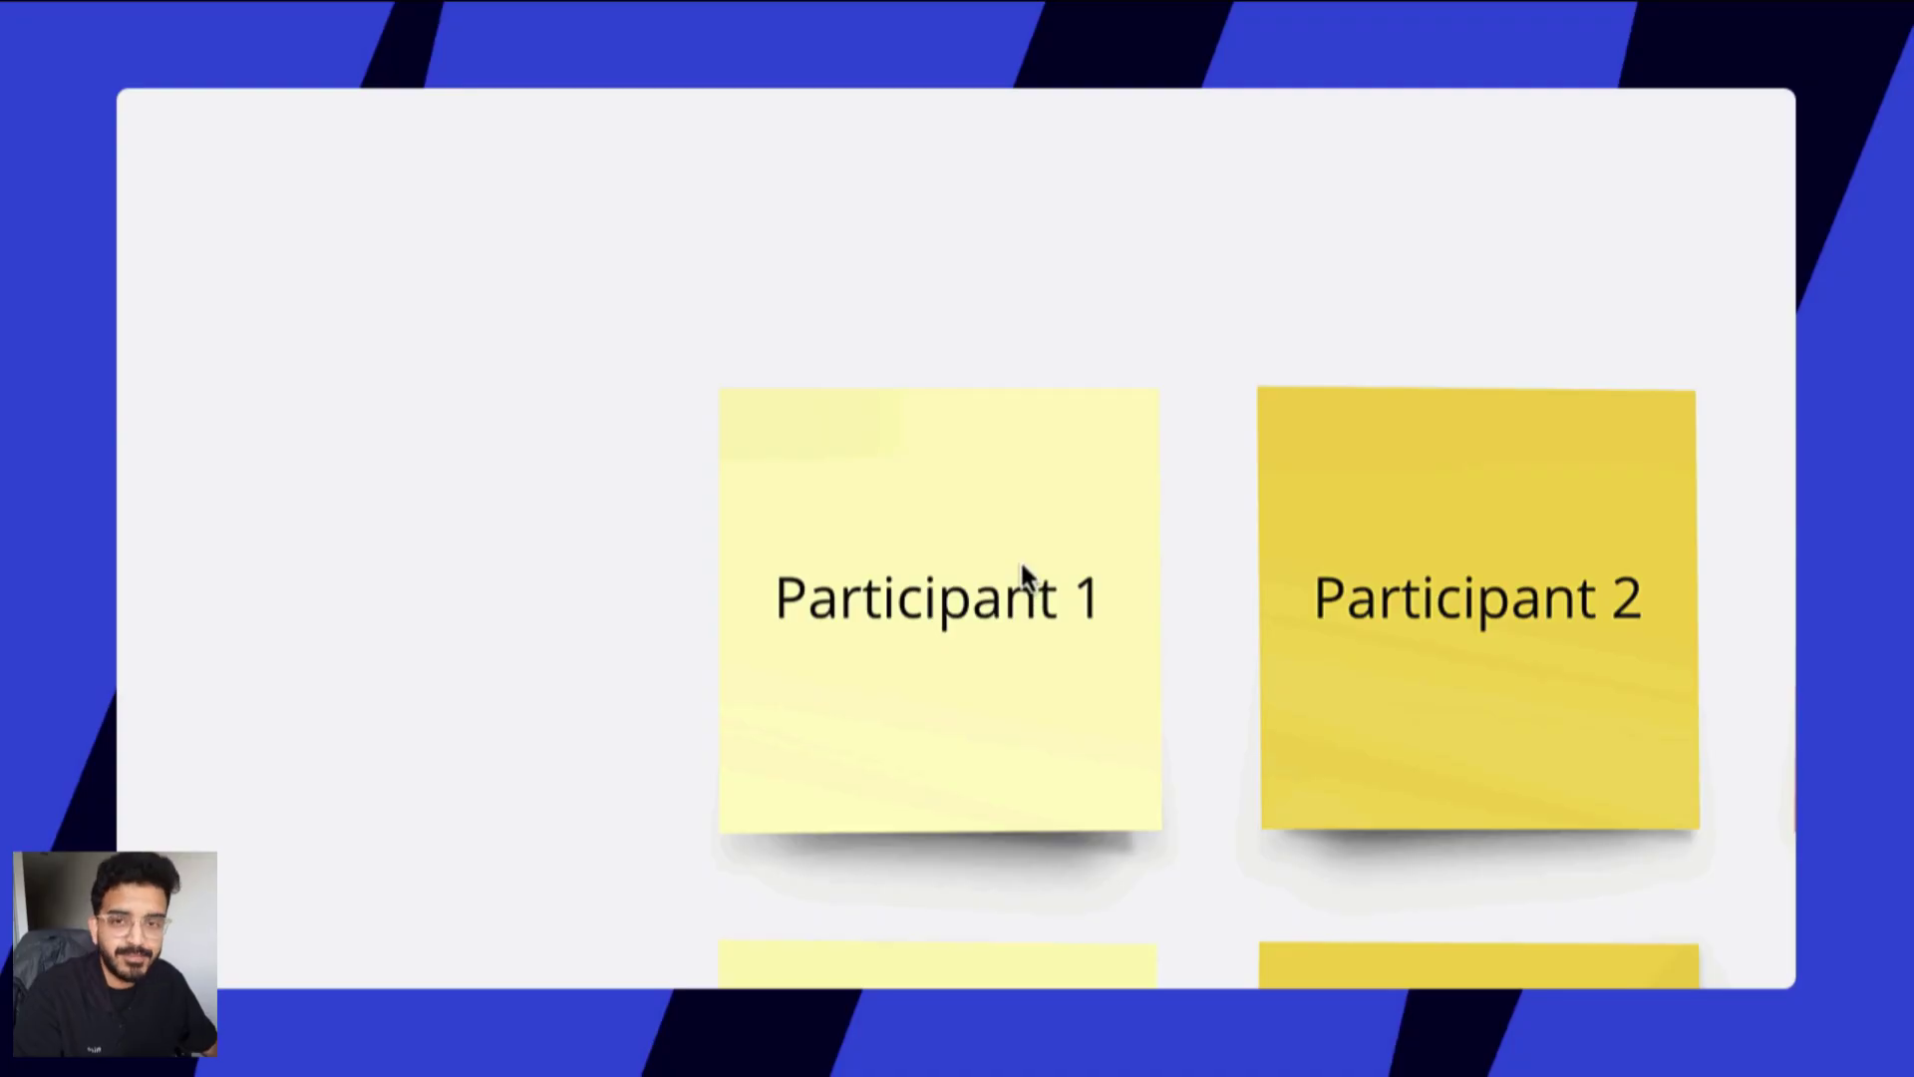
# Step: Toggle the author label on and then off on the Participant 1 sticky note
pyautogui.click(1026, 569)
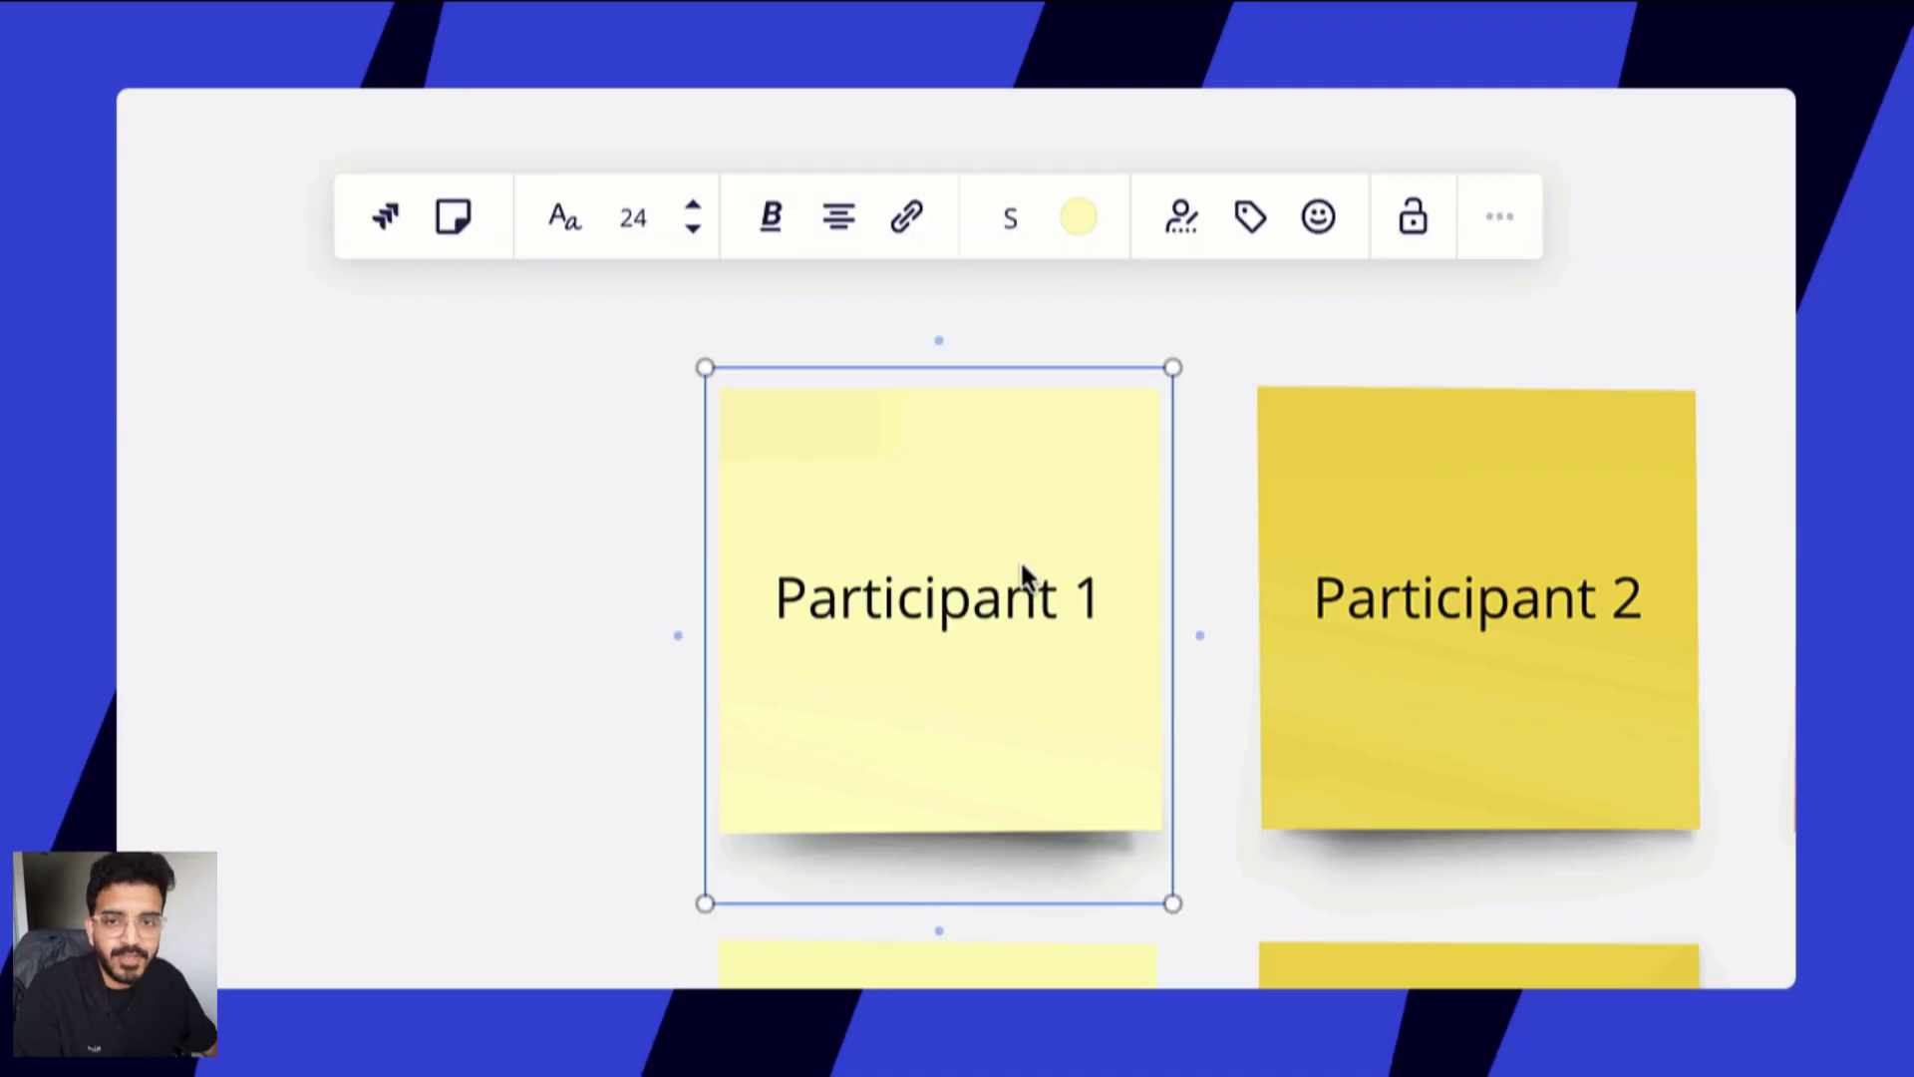
pyautogui.click(1193, 243)
pyautogui.click(1193, 243)
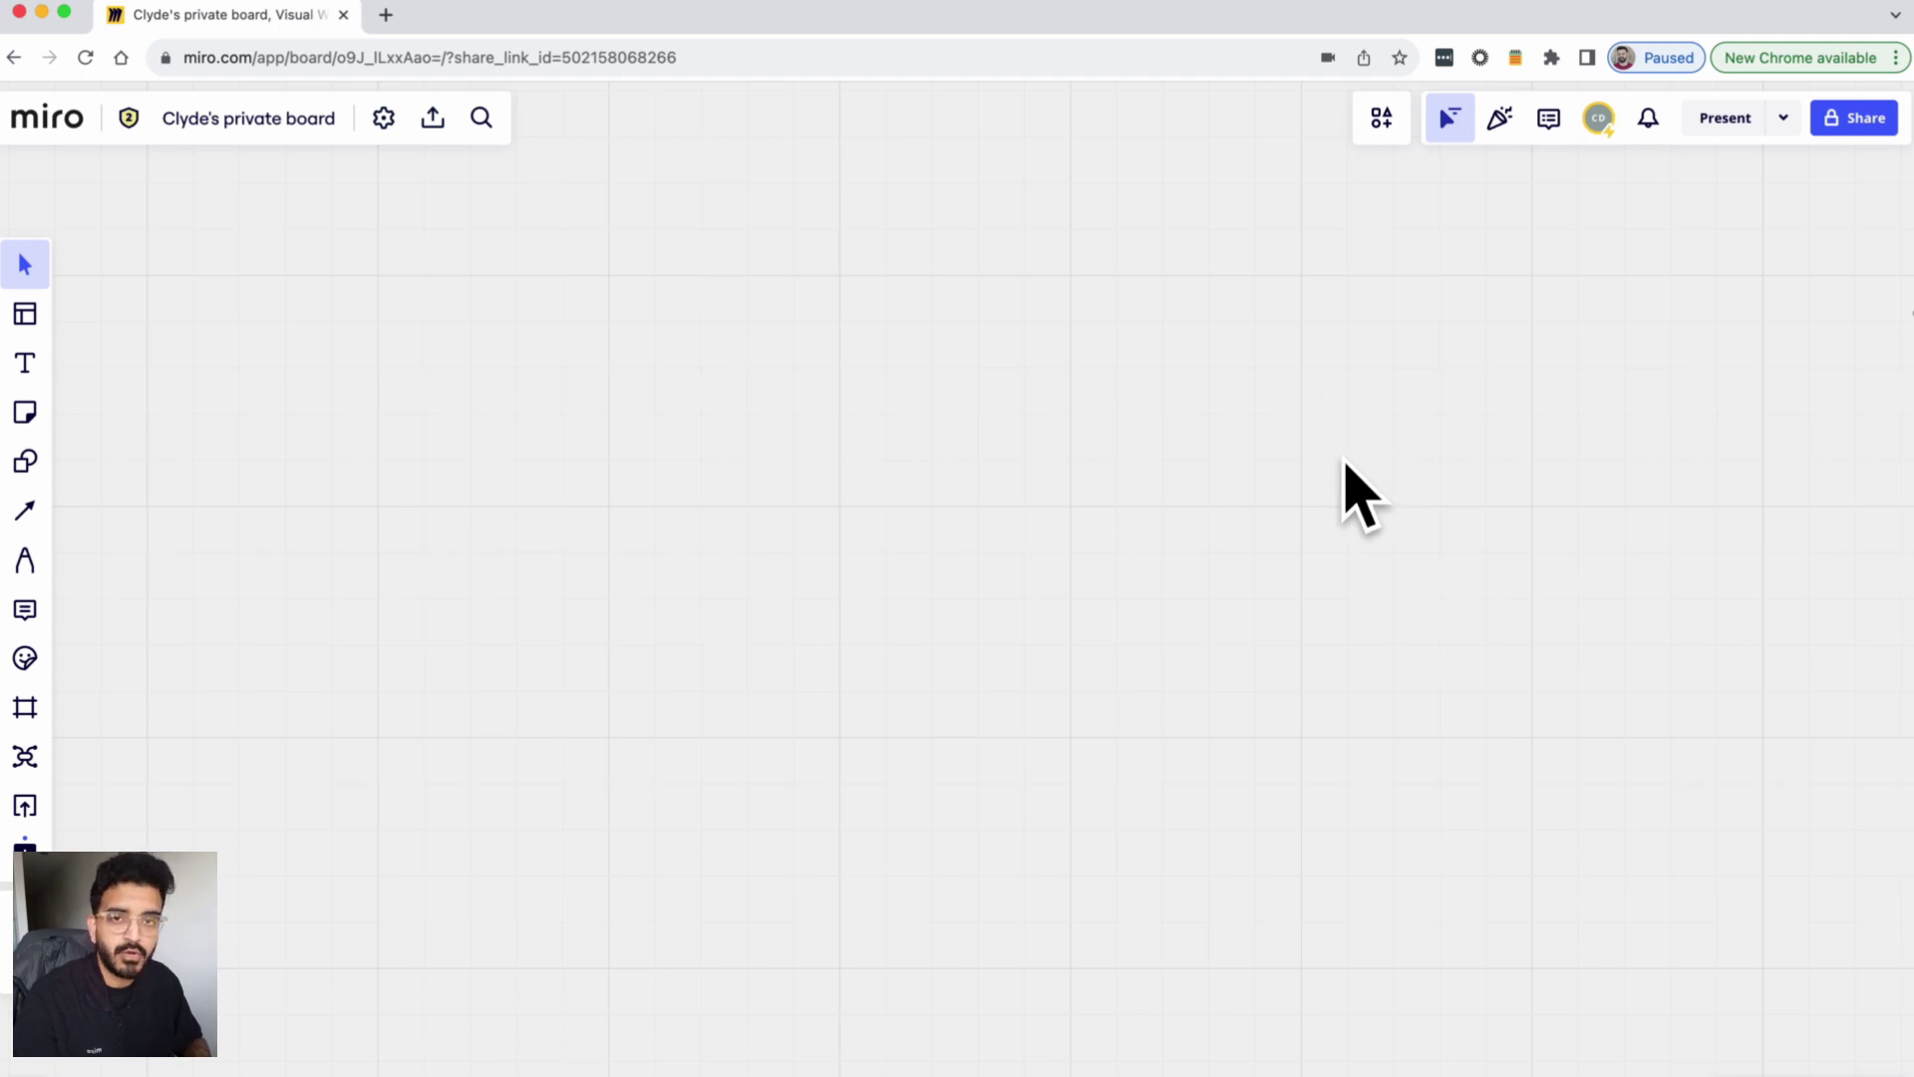
# Step: Enable private mode for all board participants from the apps menu
pyautogui.click(1380, 125)
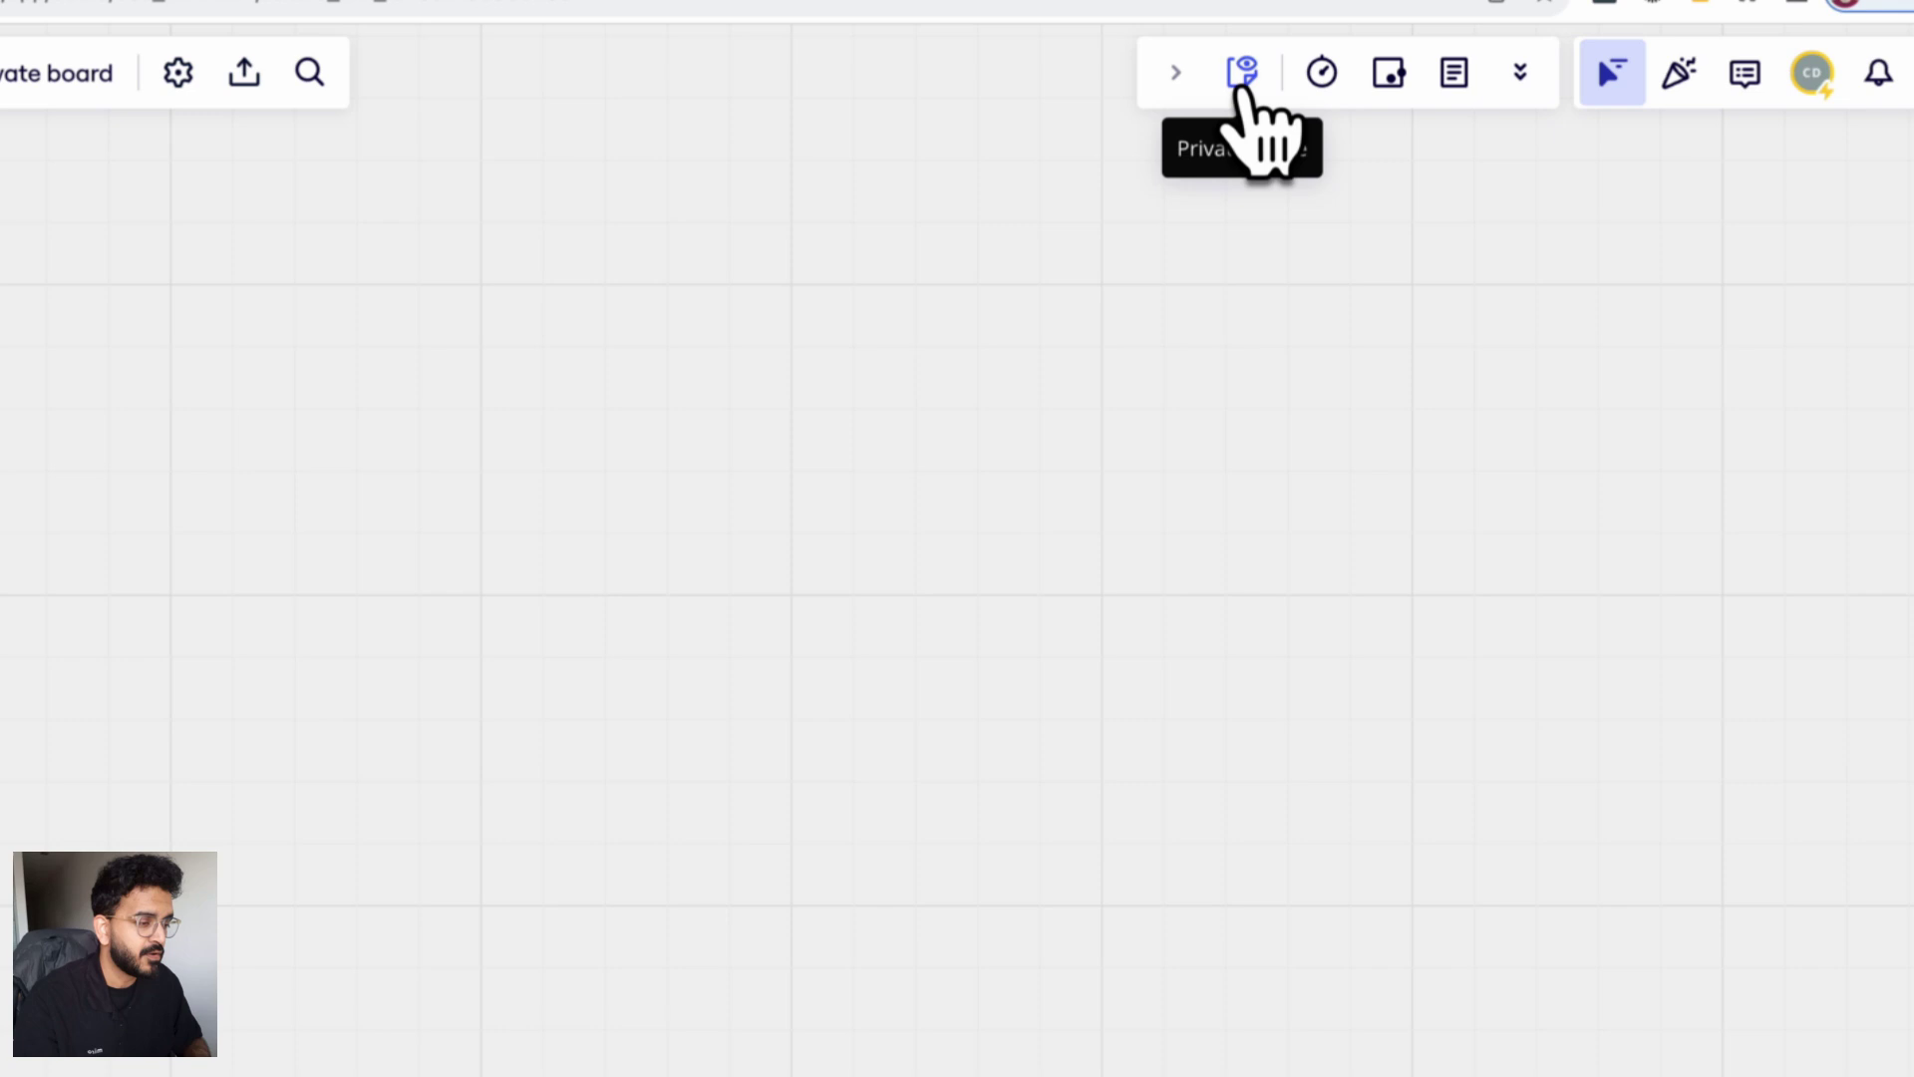
pyautogui.click(1243, 74)
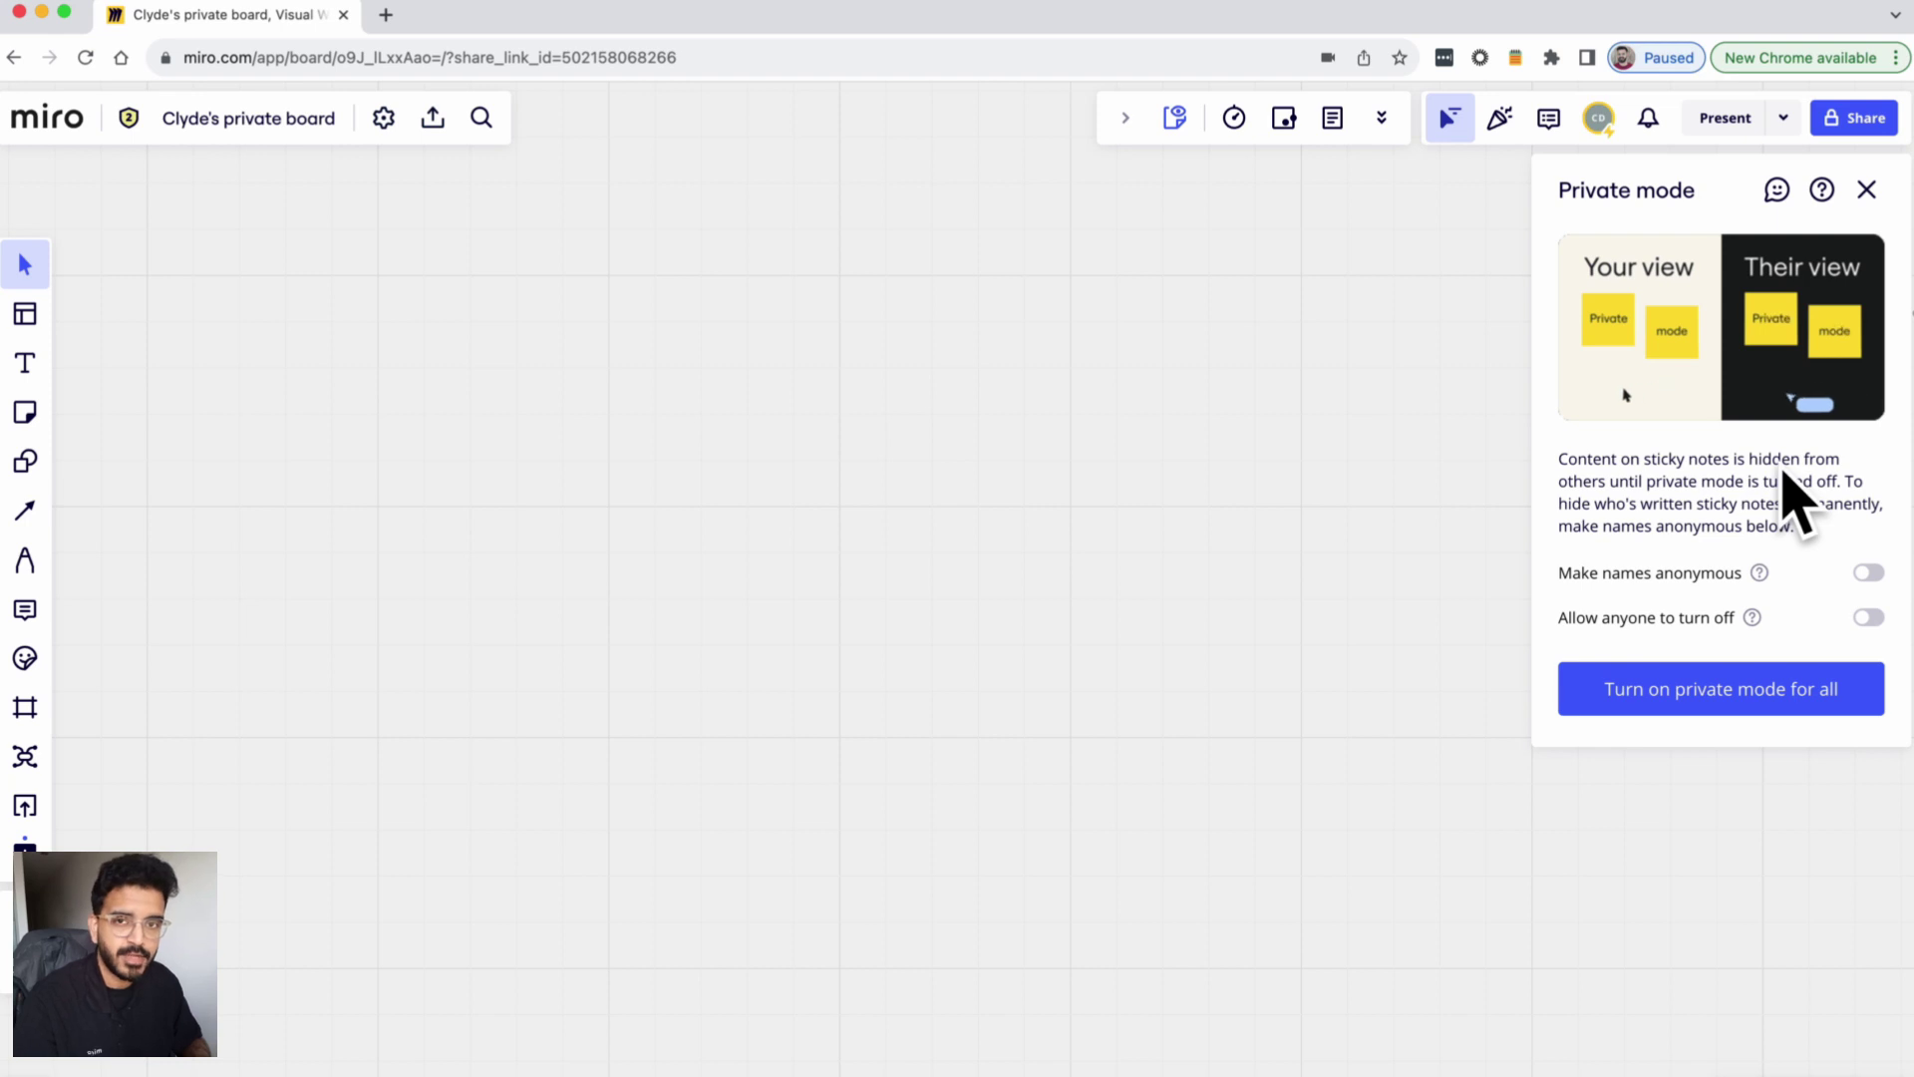
pyautogui.click(1742, 698)
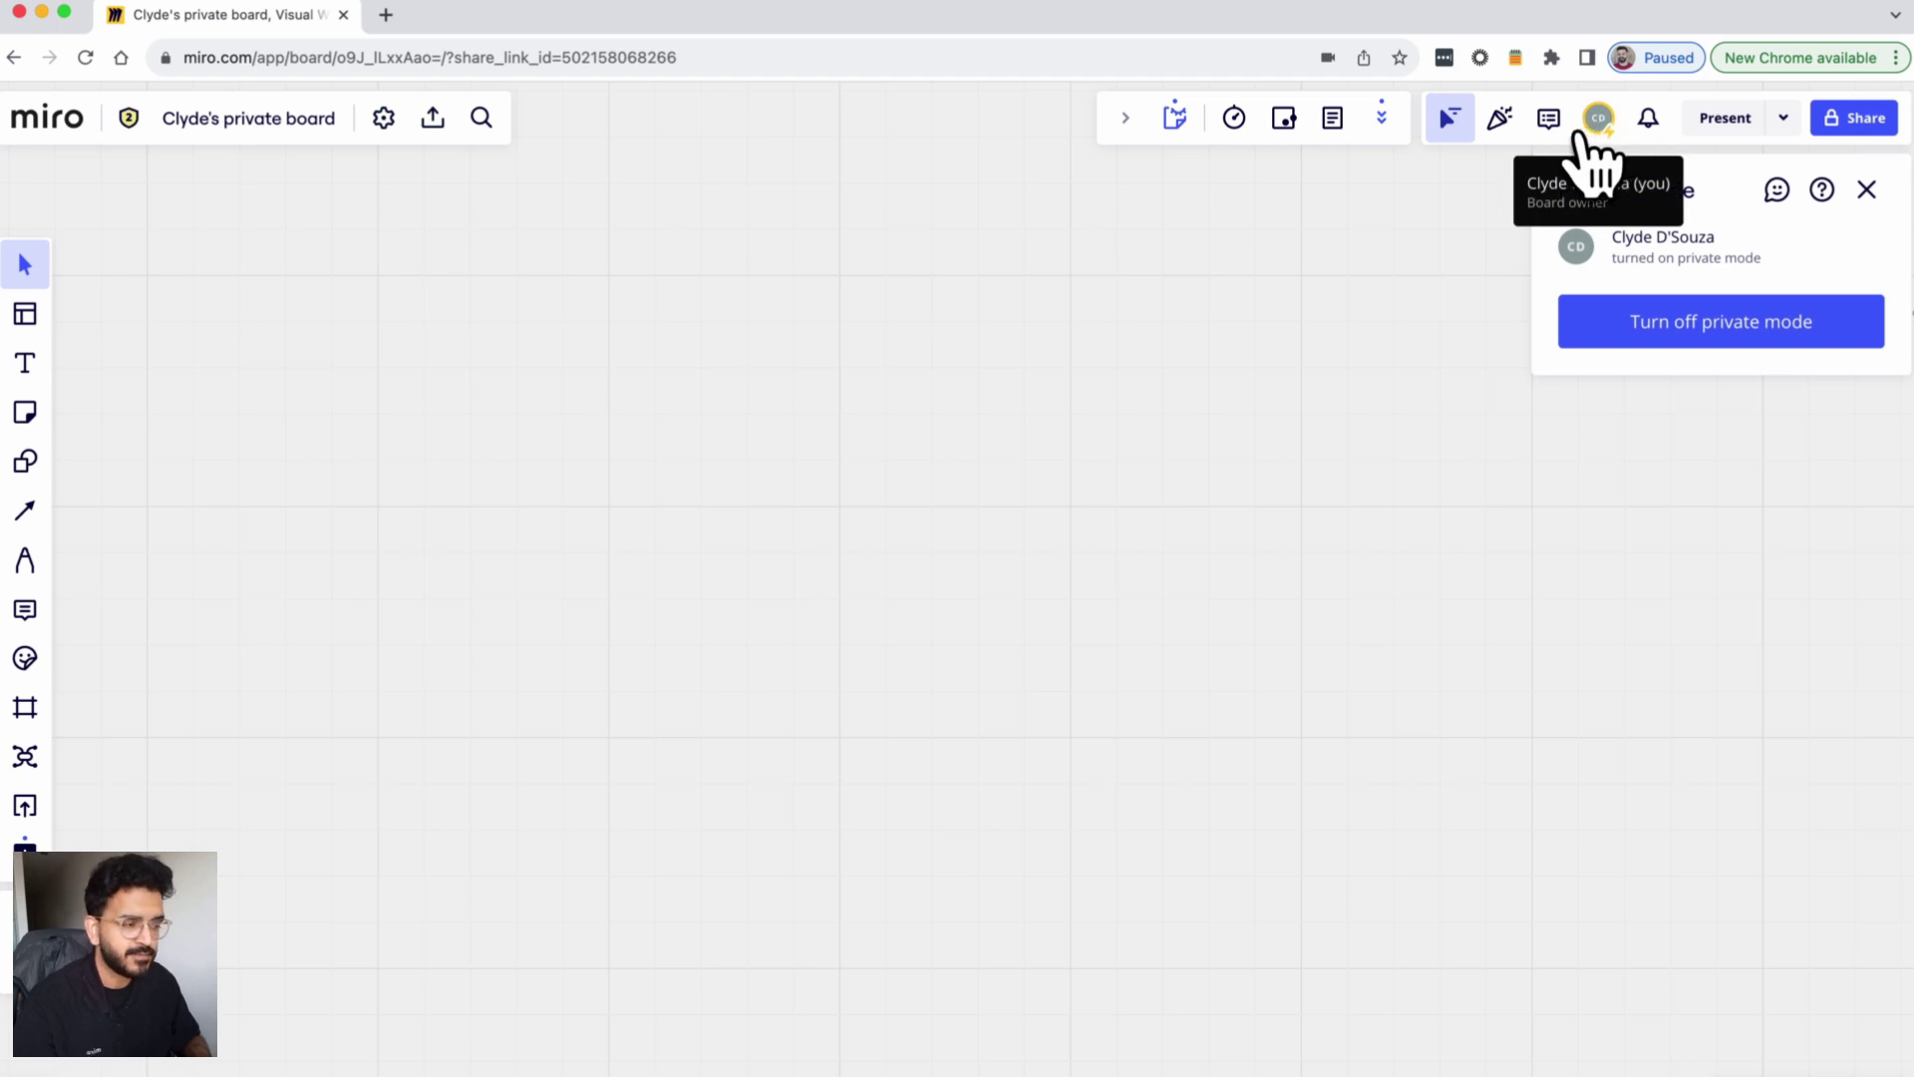
# Step: Add a light-yellow sticky note reading 'cbjsdbc' to the board
pyautogui.click(25, 412)
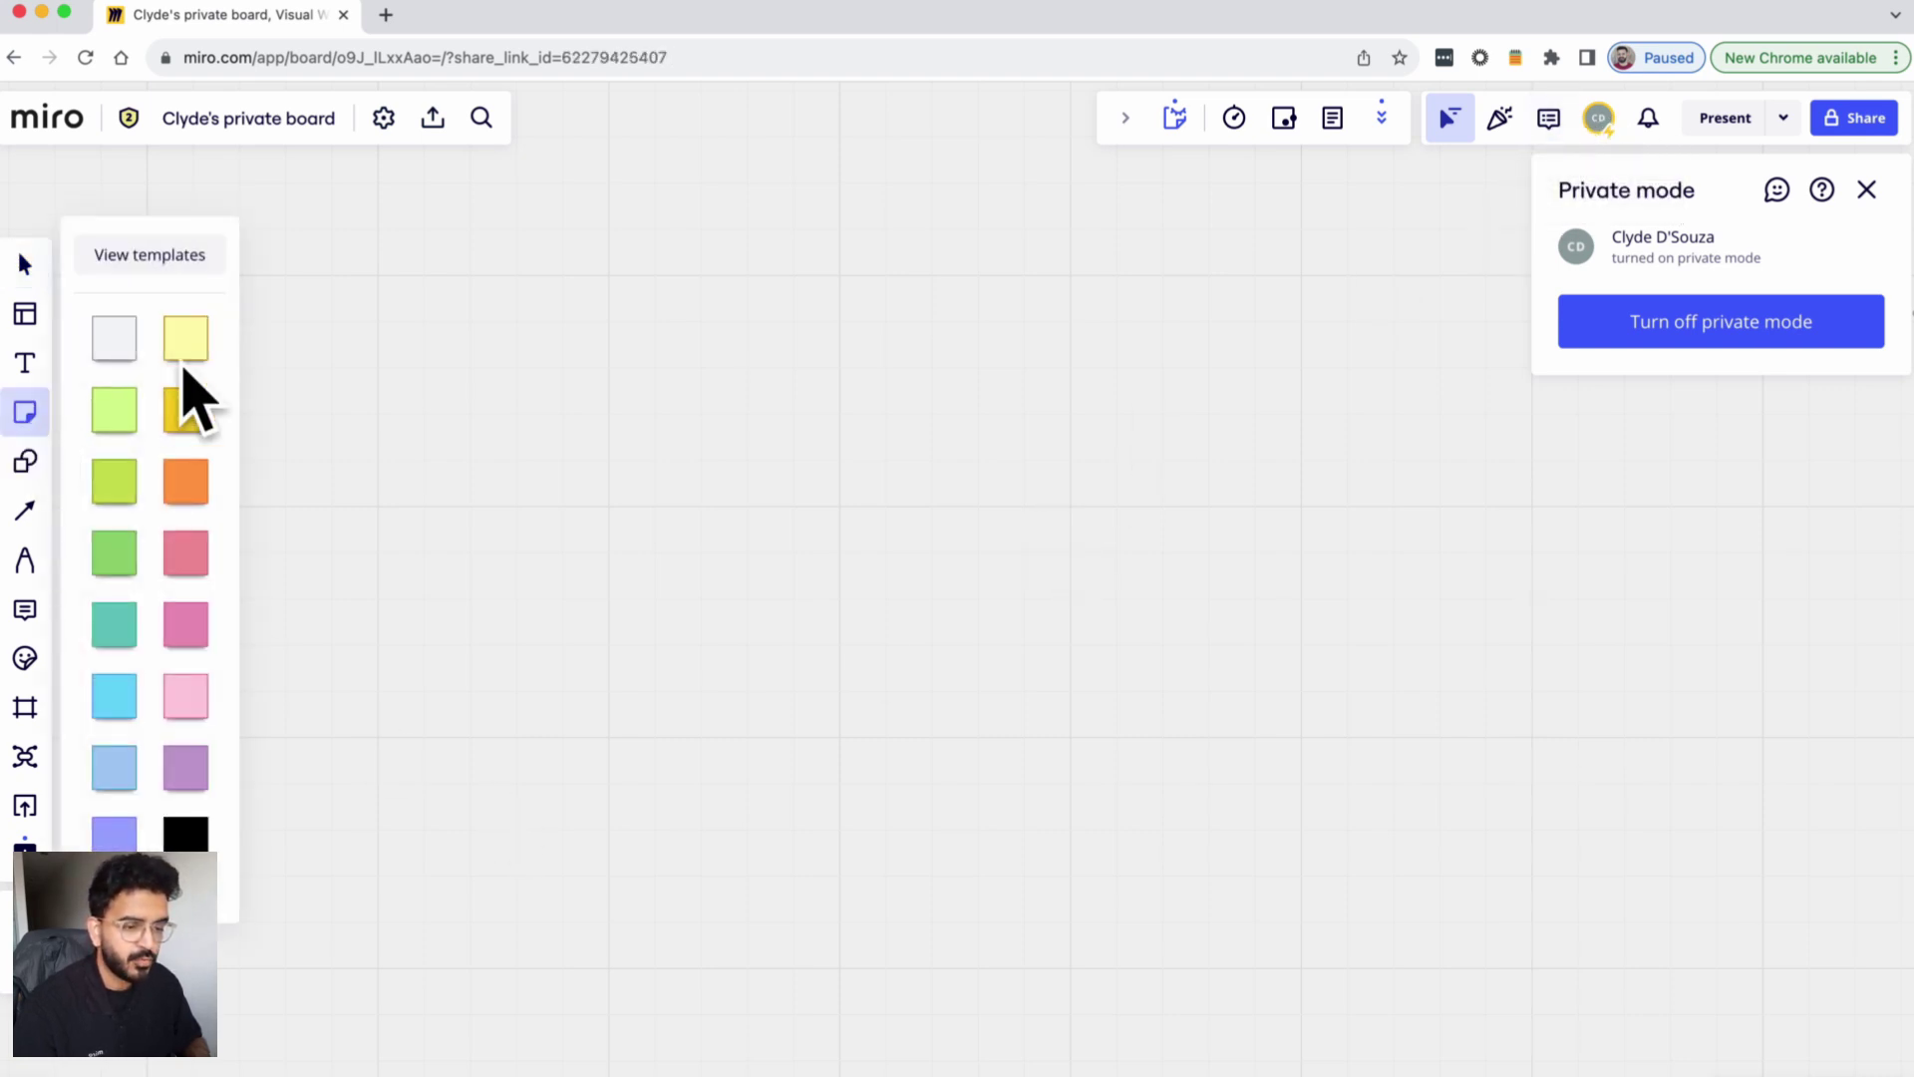
pyautogui.click(197, 356)
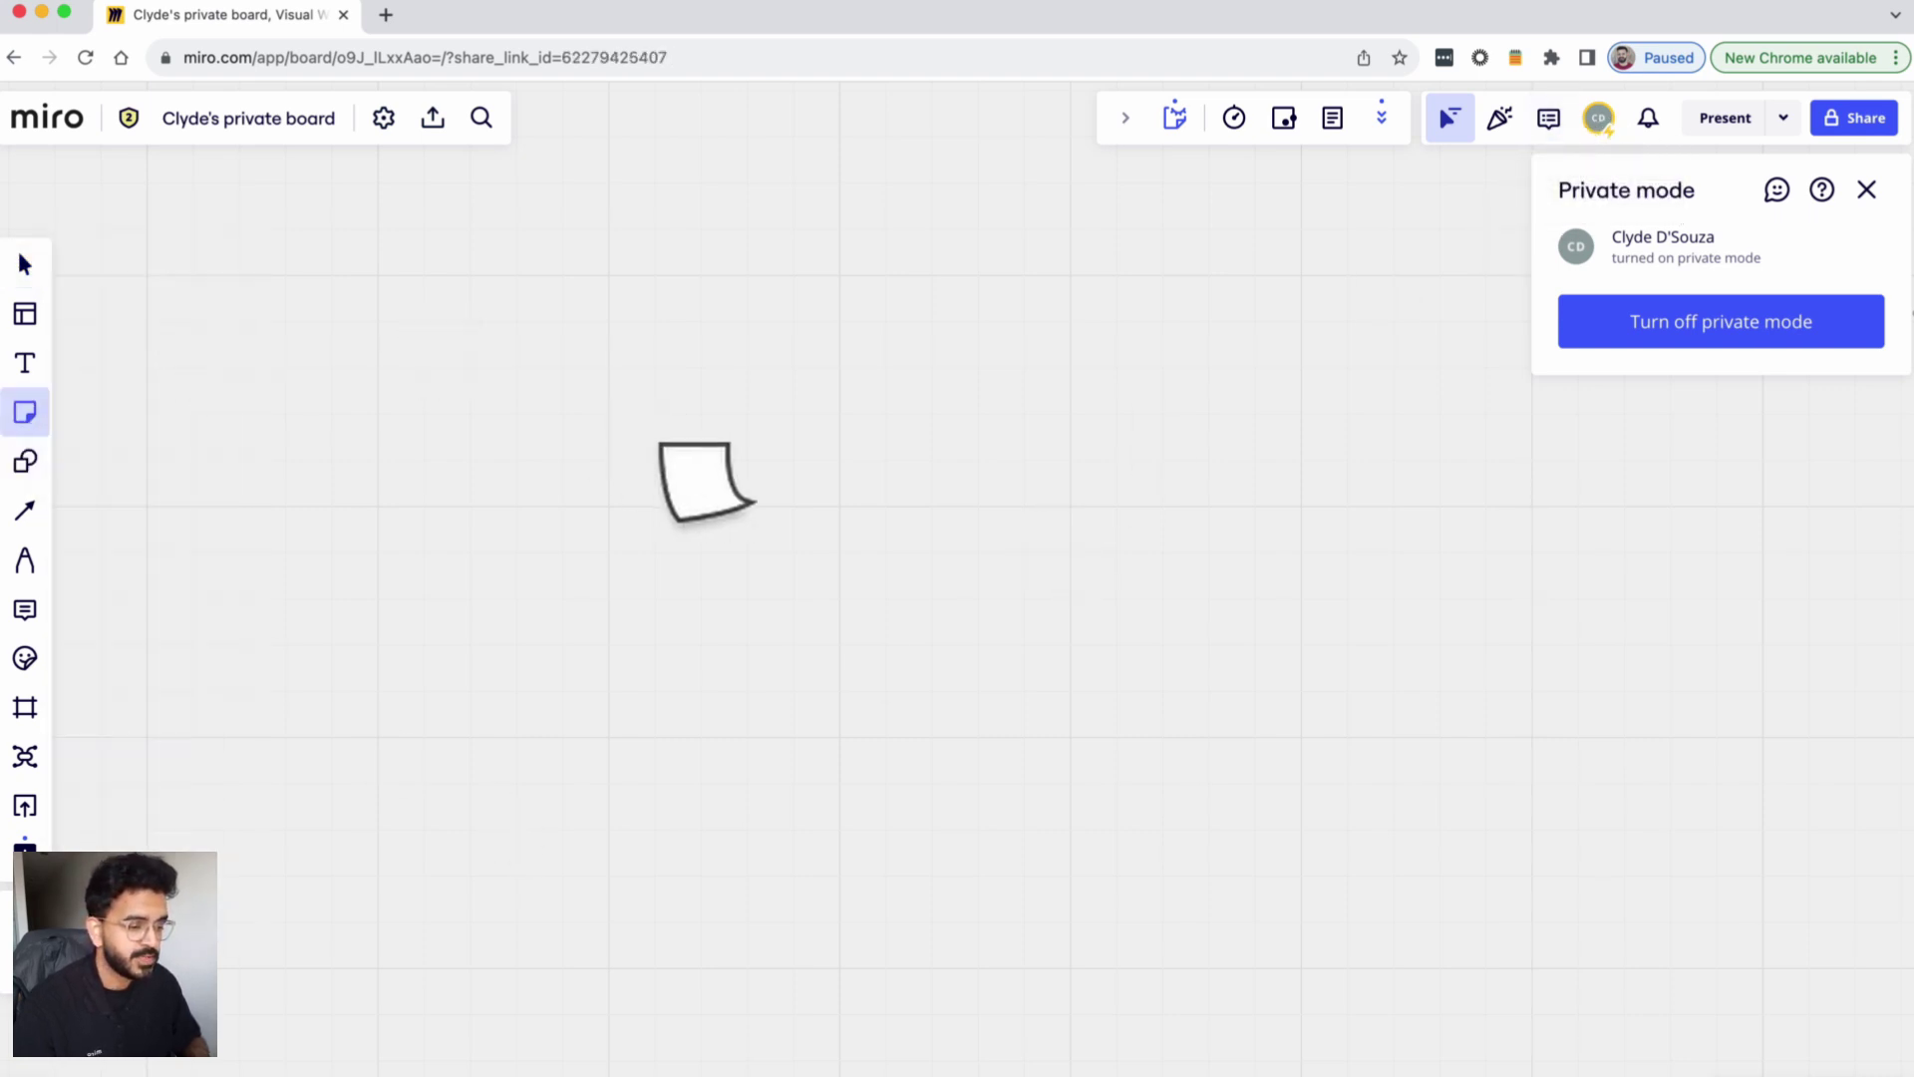
pyautogui.click(699, 486)
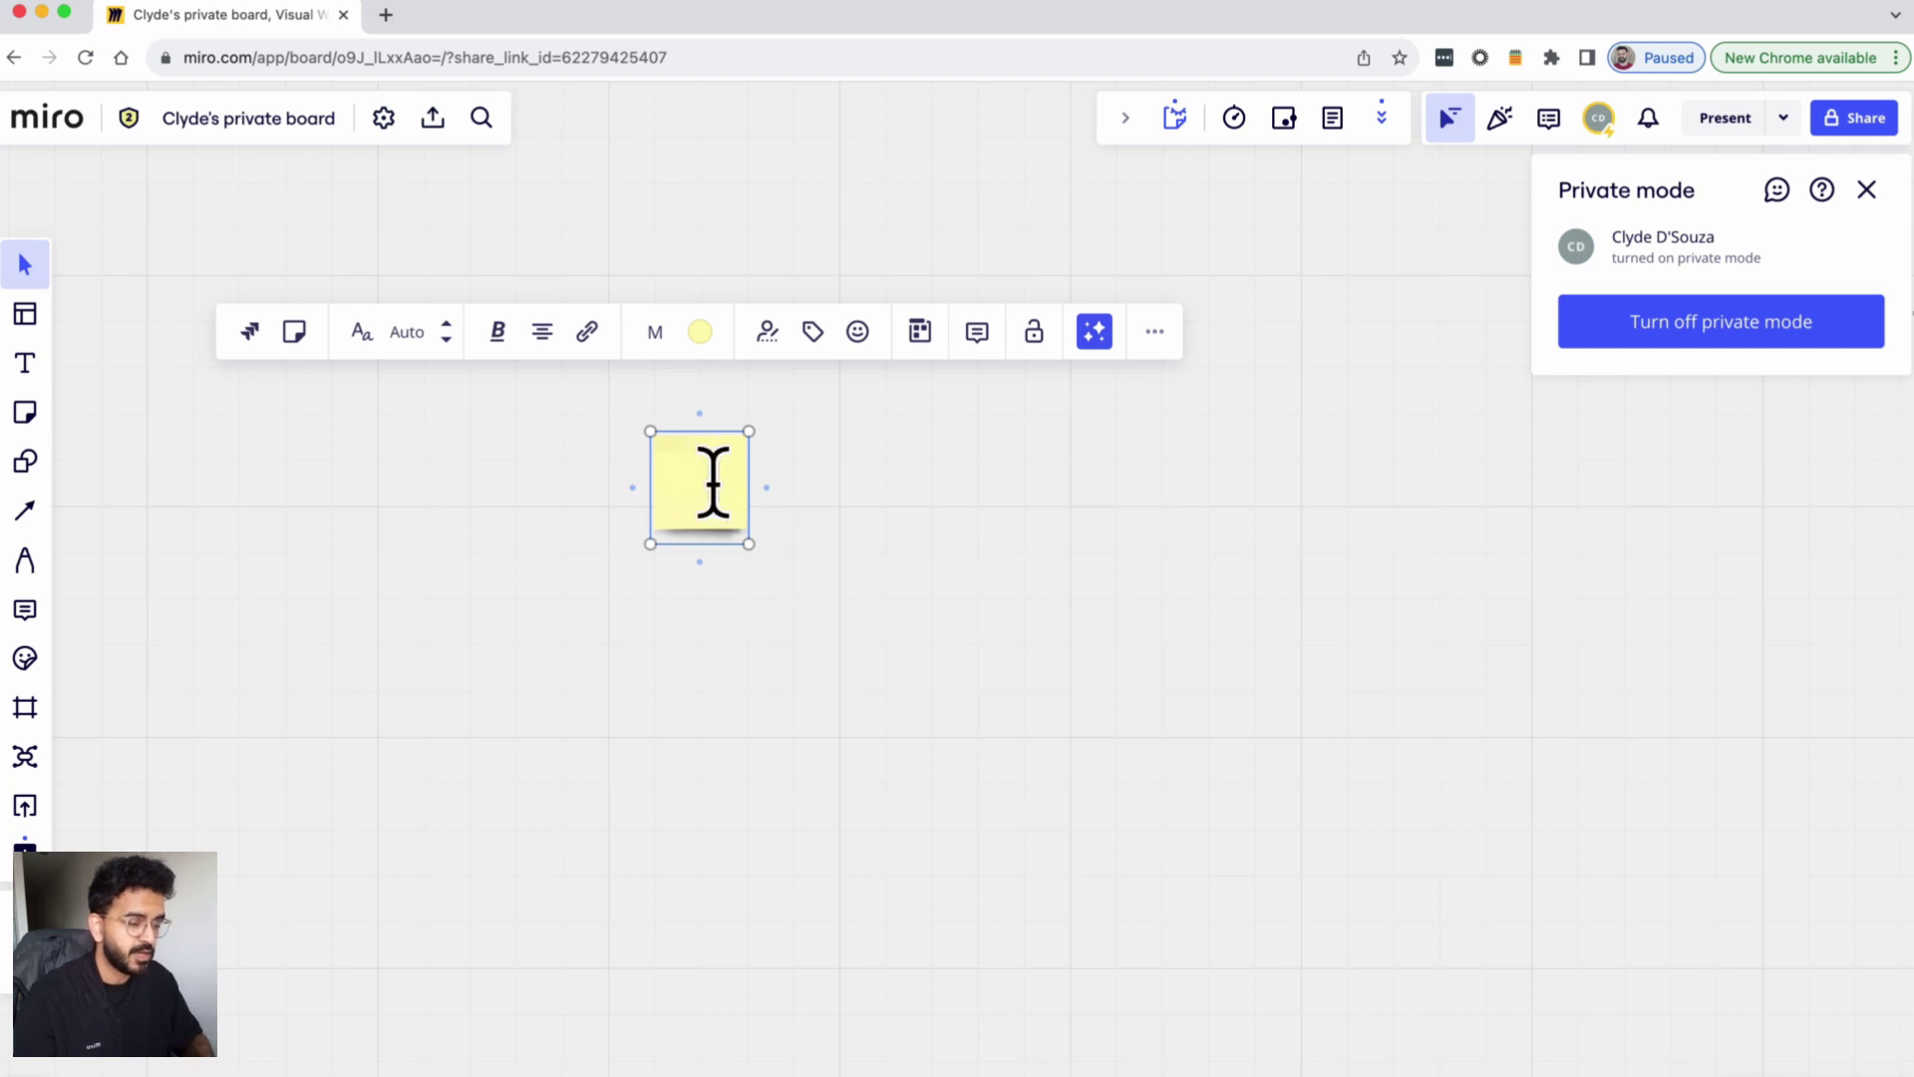
pyautogui.write('cbjsdbc')
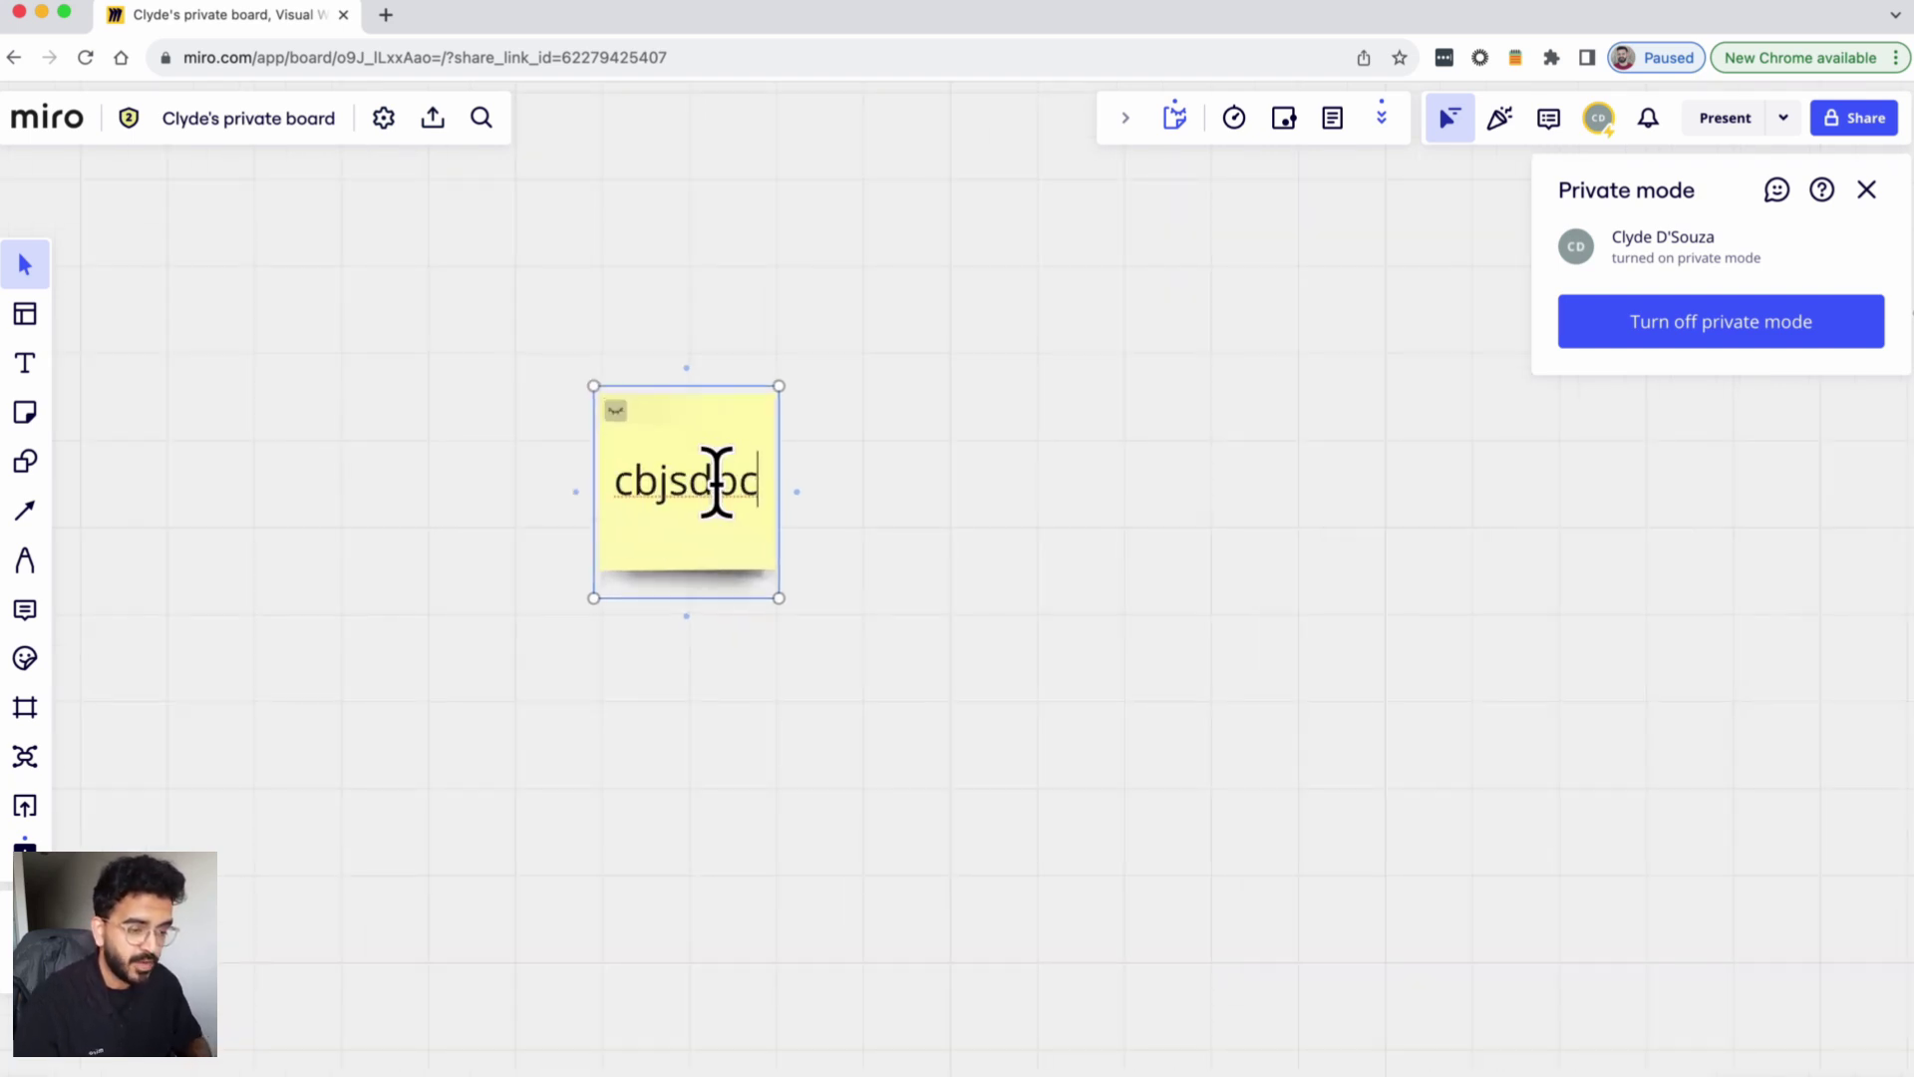
pyautogui.scroll(5, 715, 482)
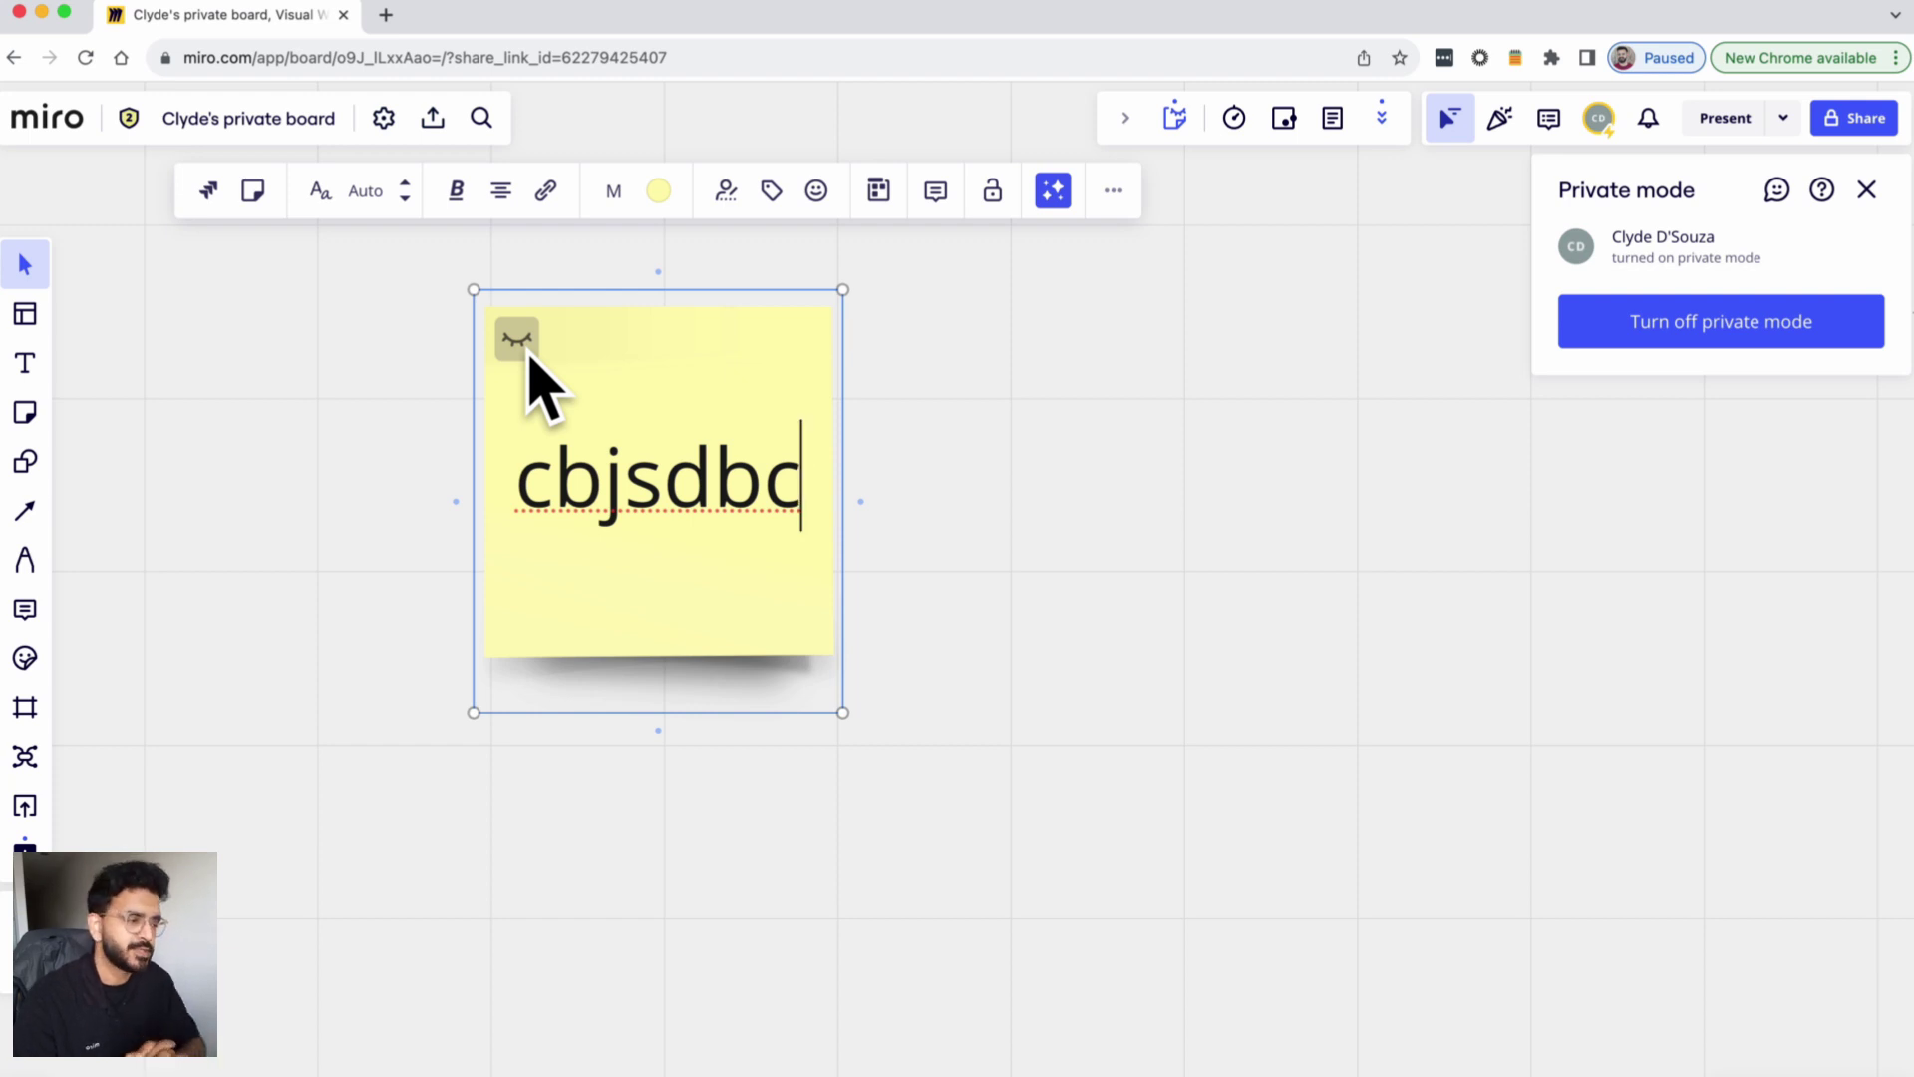
pyautogui.click(919, 585)
pyautogui.scroll(-2, 897, 578)
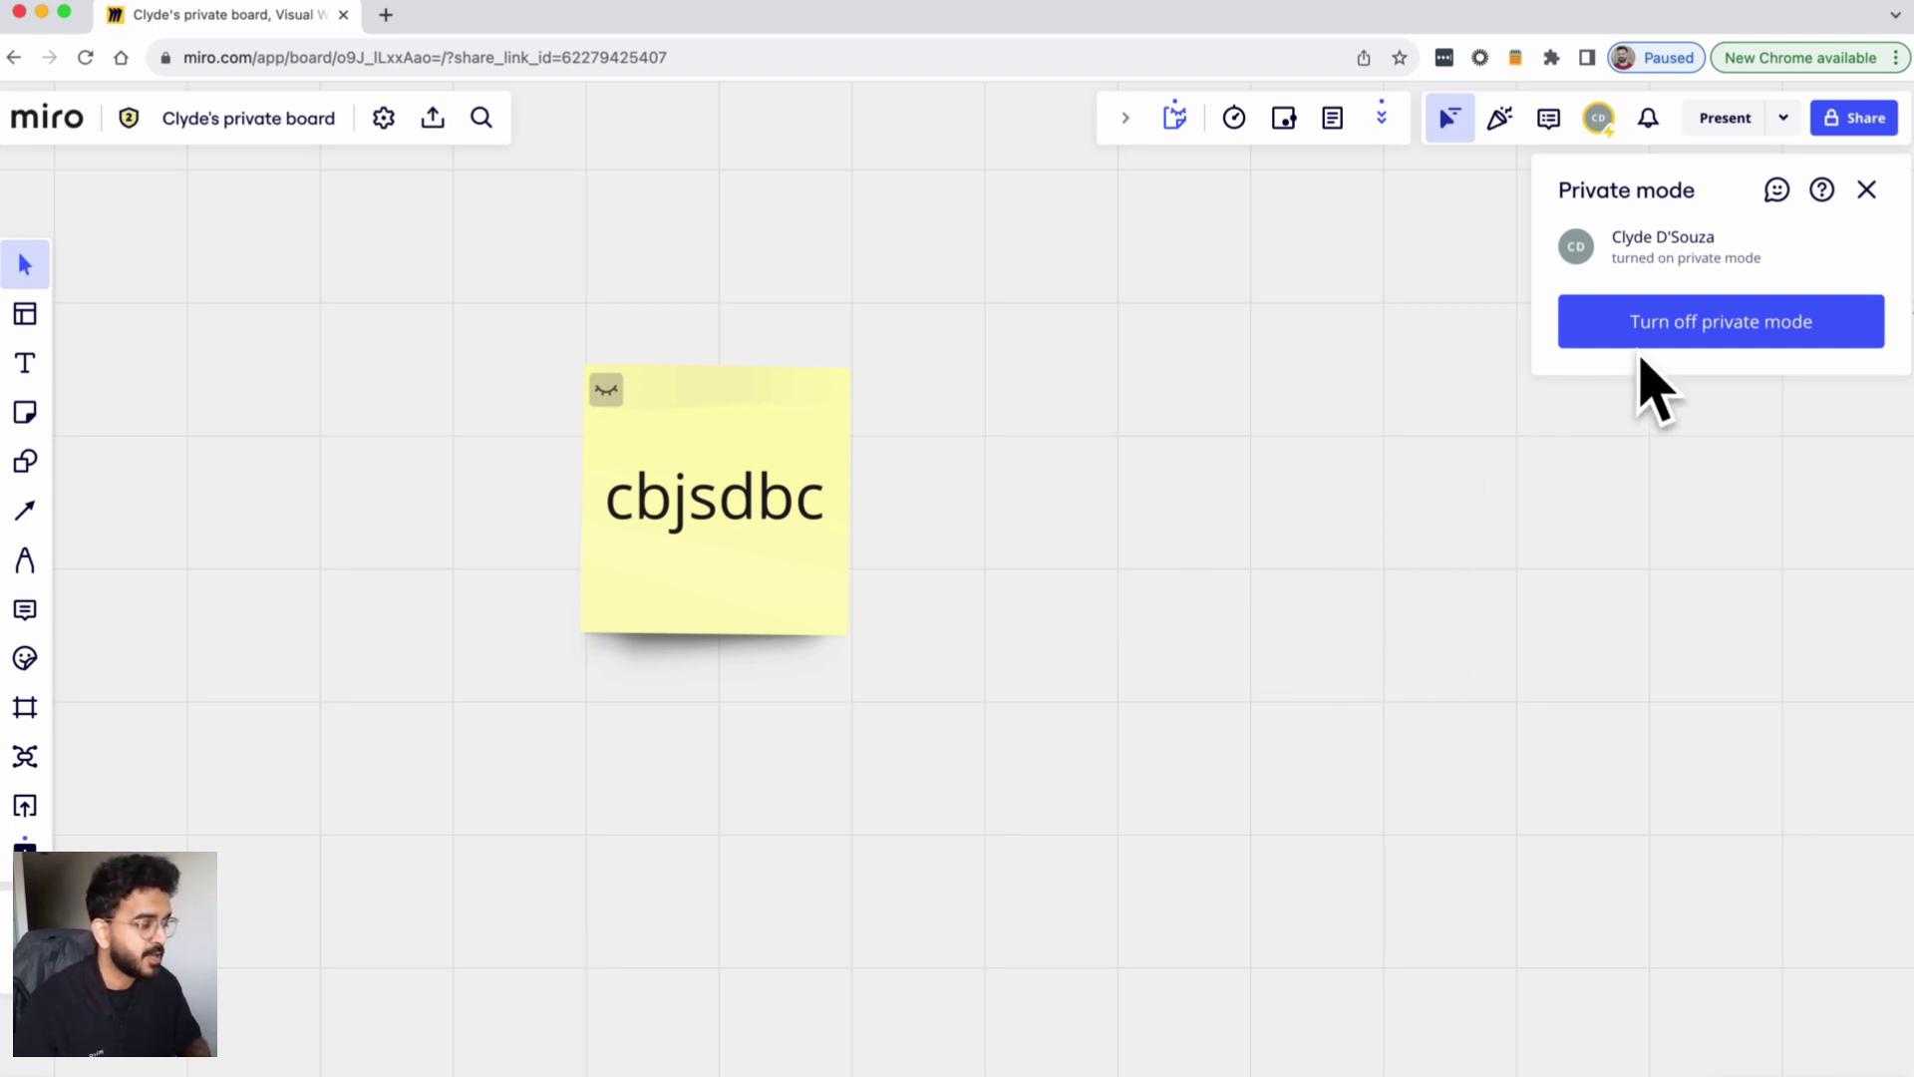
# Step: Turn off private mode for all and dismiss the feedback survey
pyautogui.click(1684, 344)
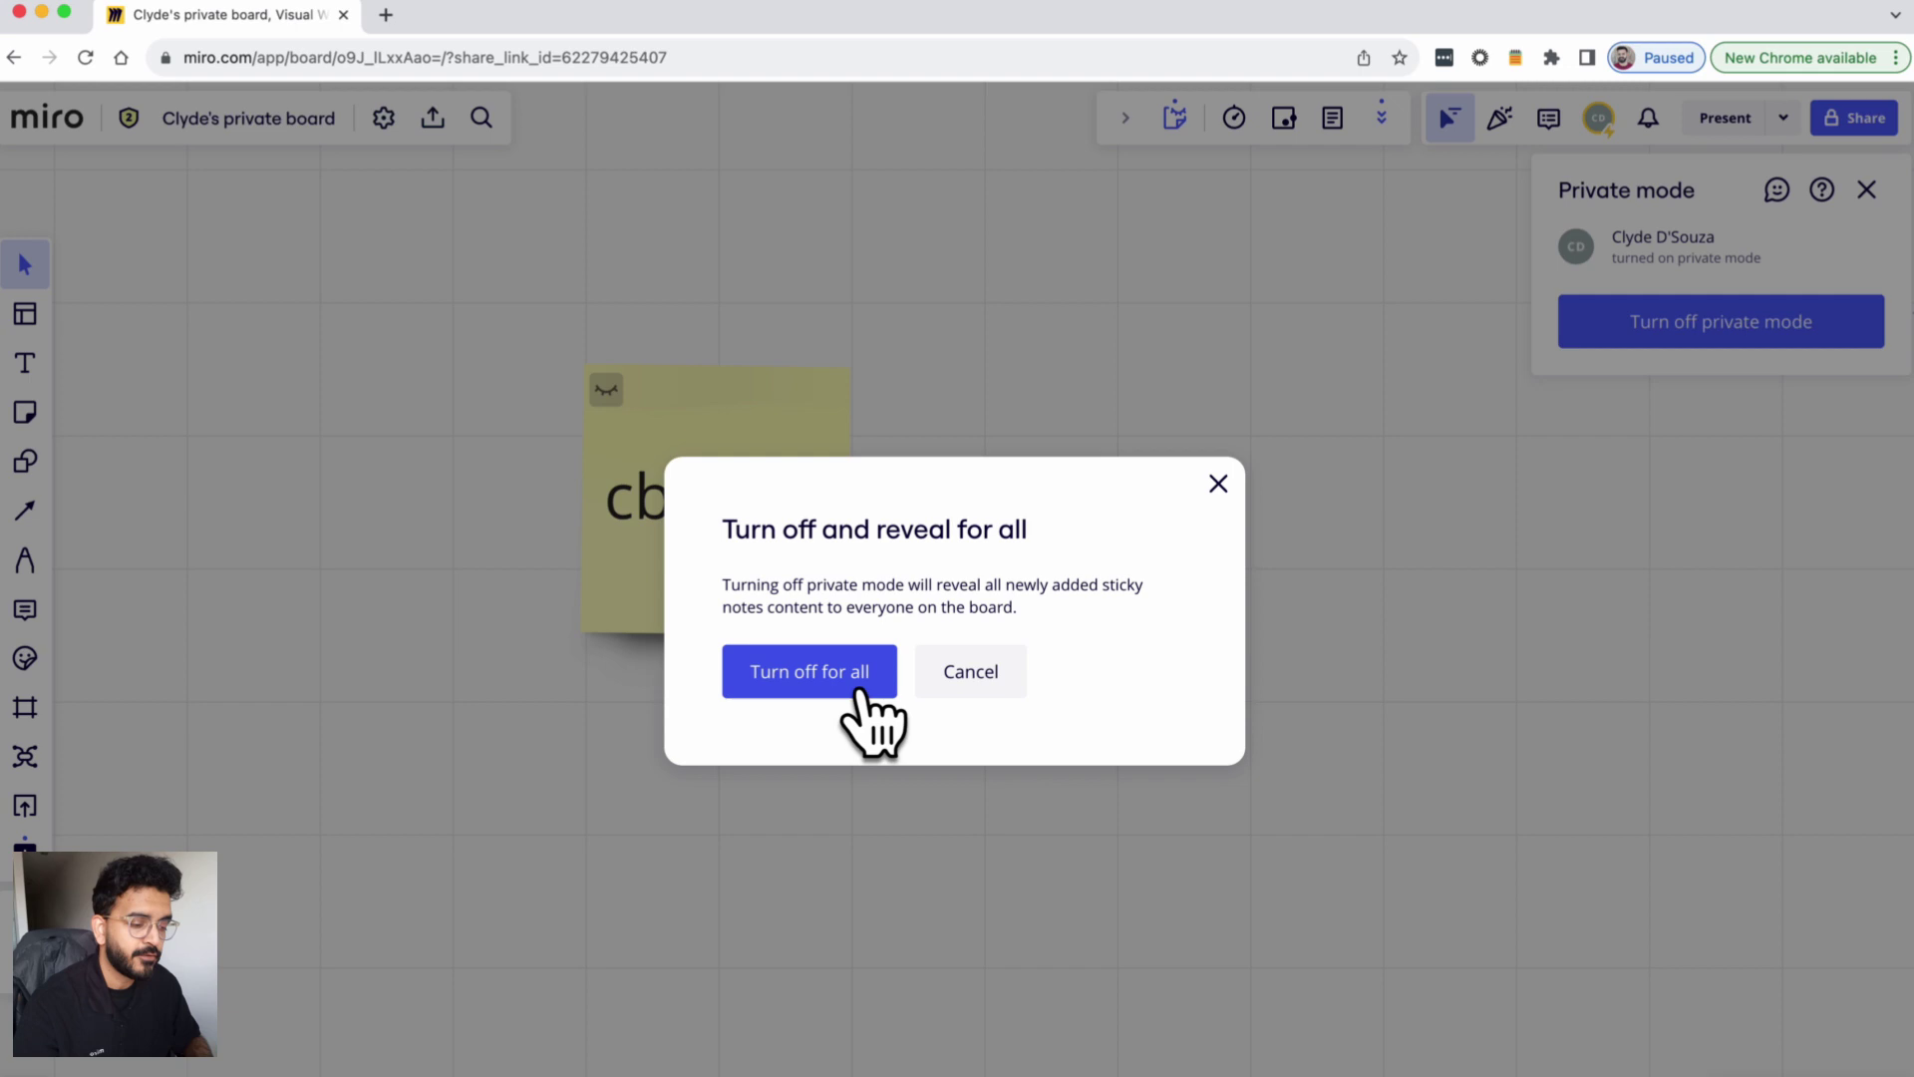
pyautogui.click(859, 690)
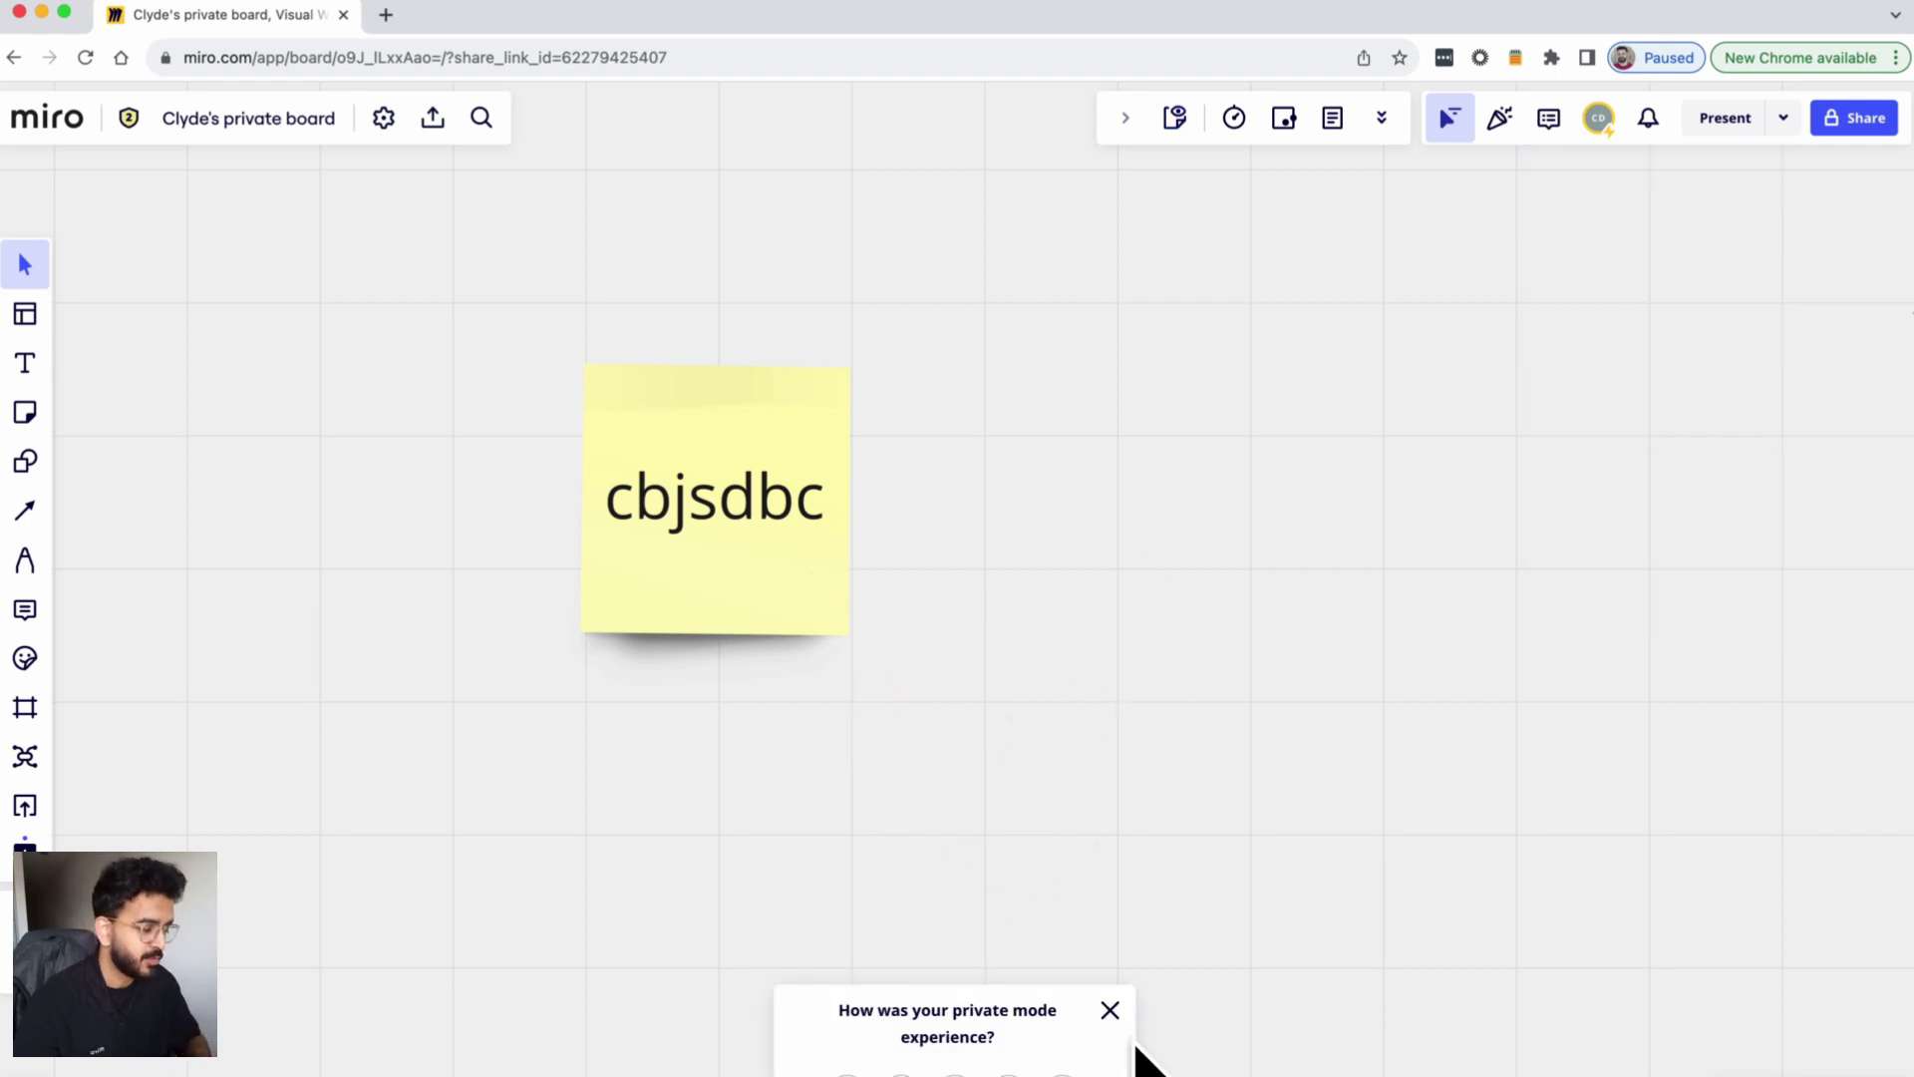
pyautogui.click(1109, 1010)
# Step: Display the author's name beneath the cbjsdbc sticky note's text
pyautogui.click(791, 588)
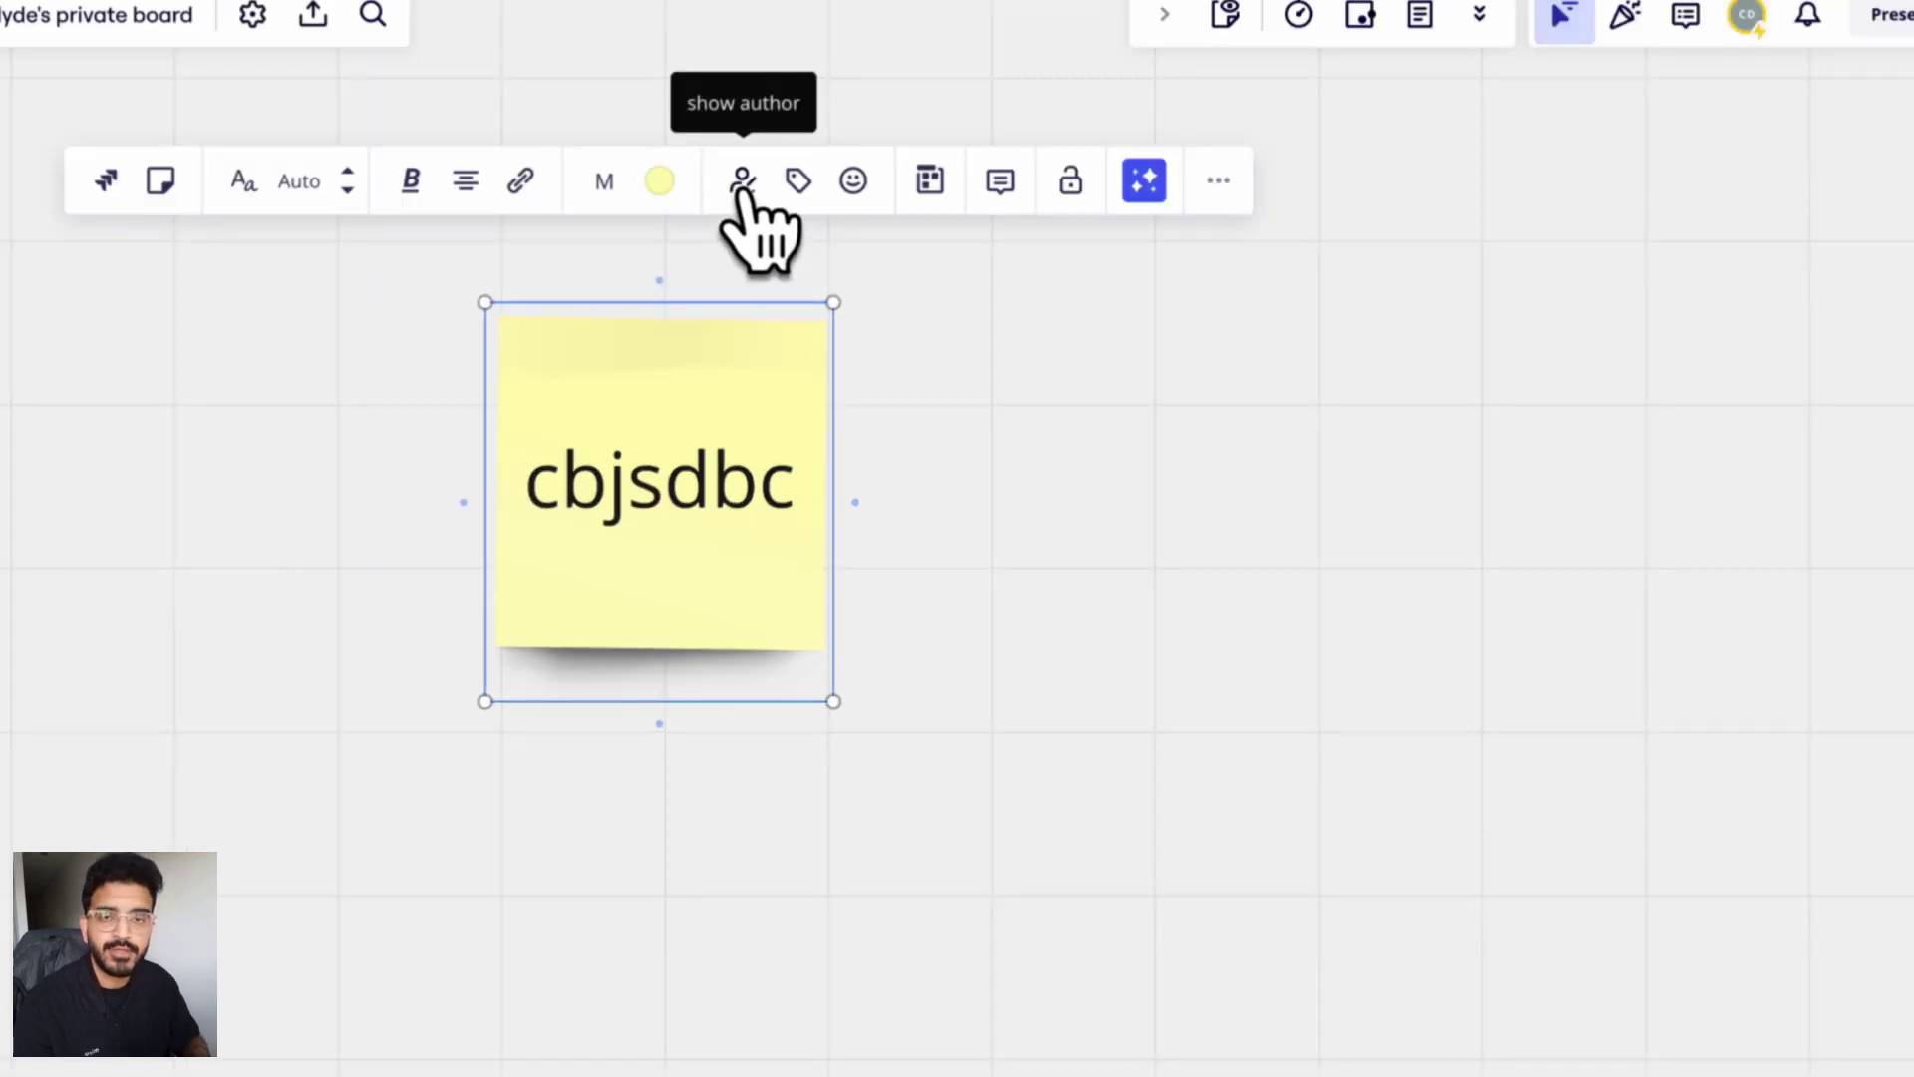
pyautogui.click(740, 189)
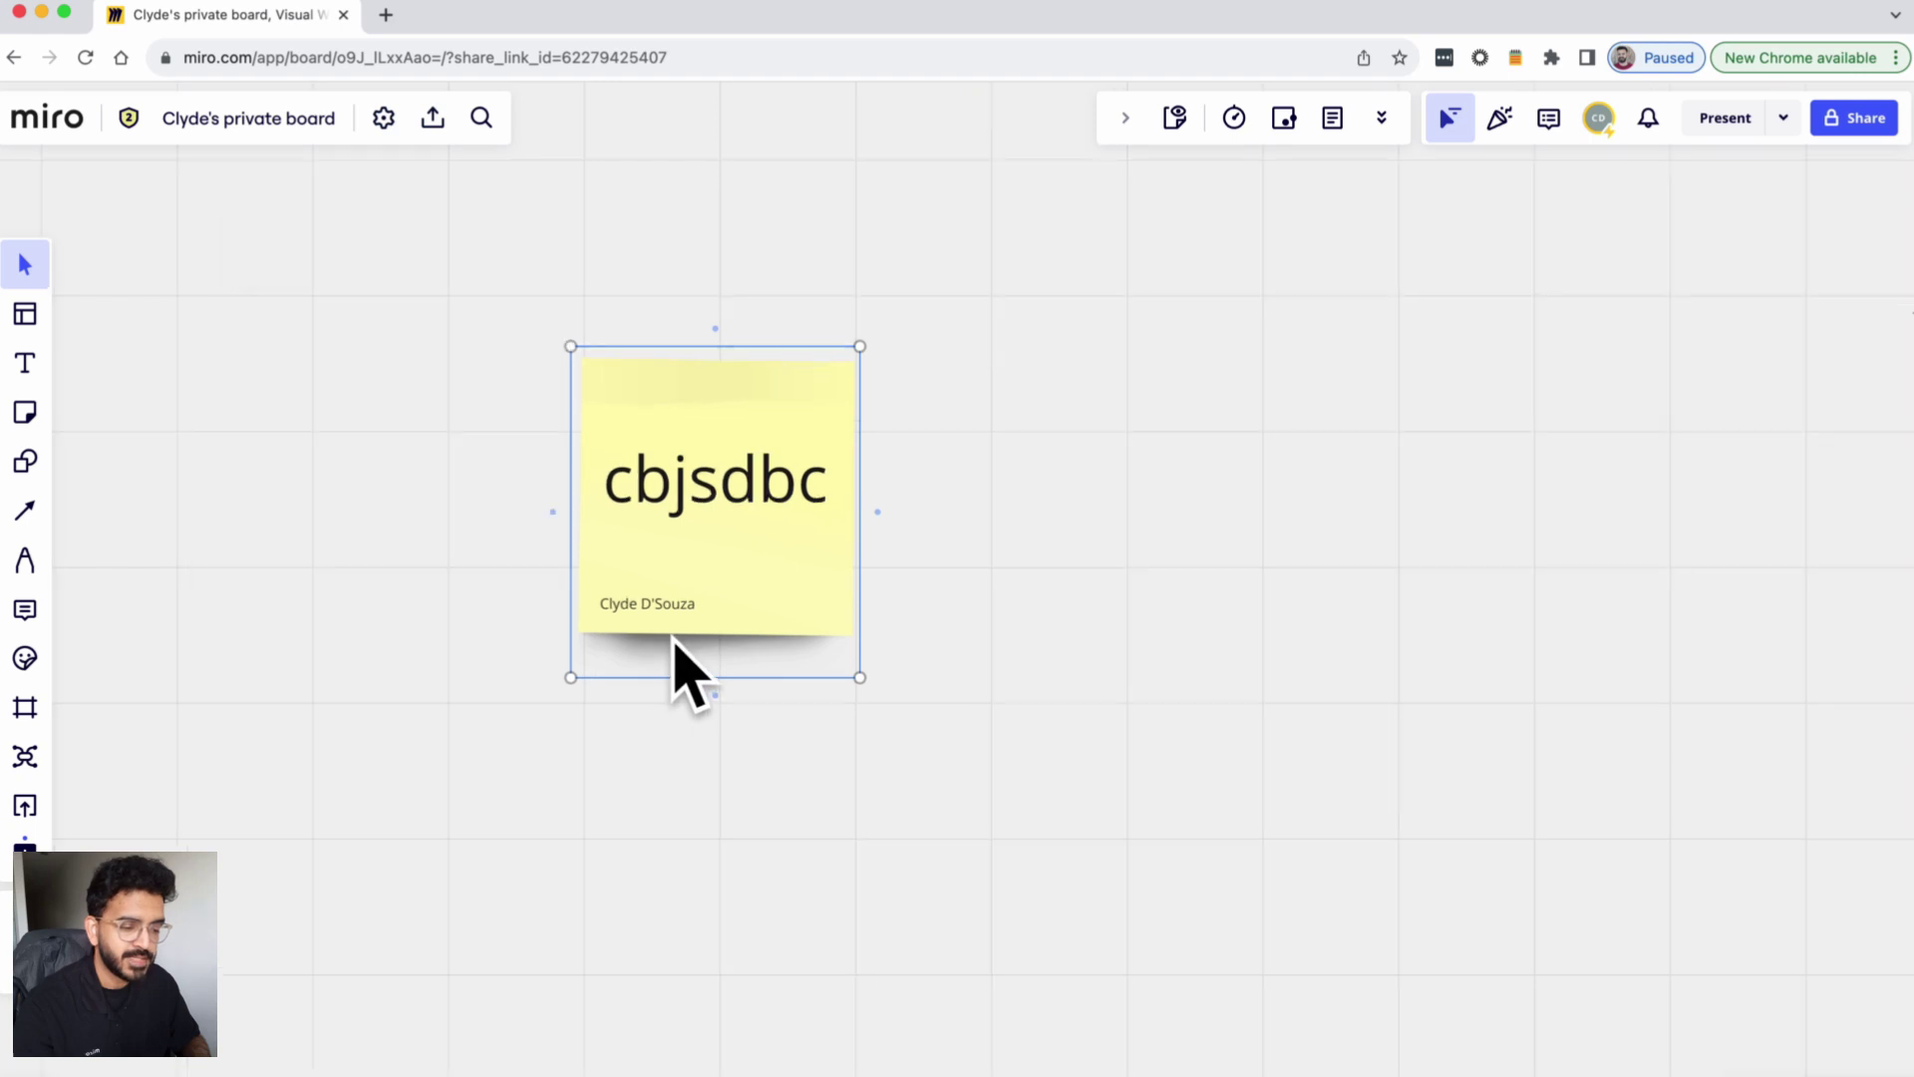
pyautogui.scroll(5, 673, 643)
pyautogui.scroll(-10, 673, 643)
pyautogui.scroll(8, 673, 643)
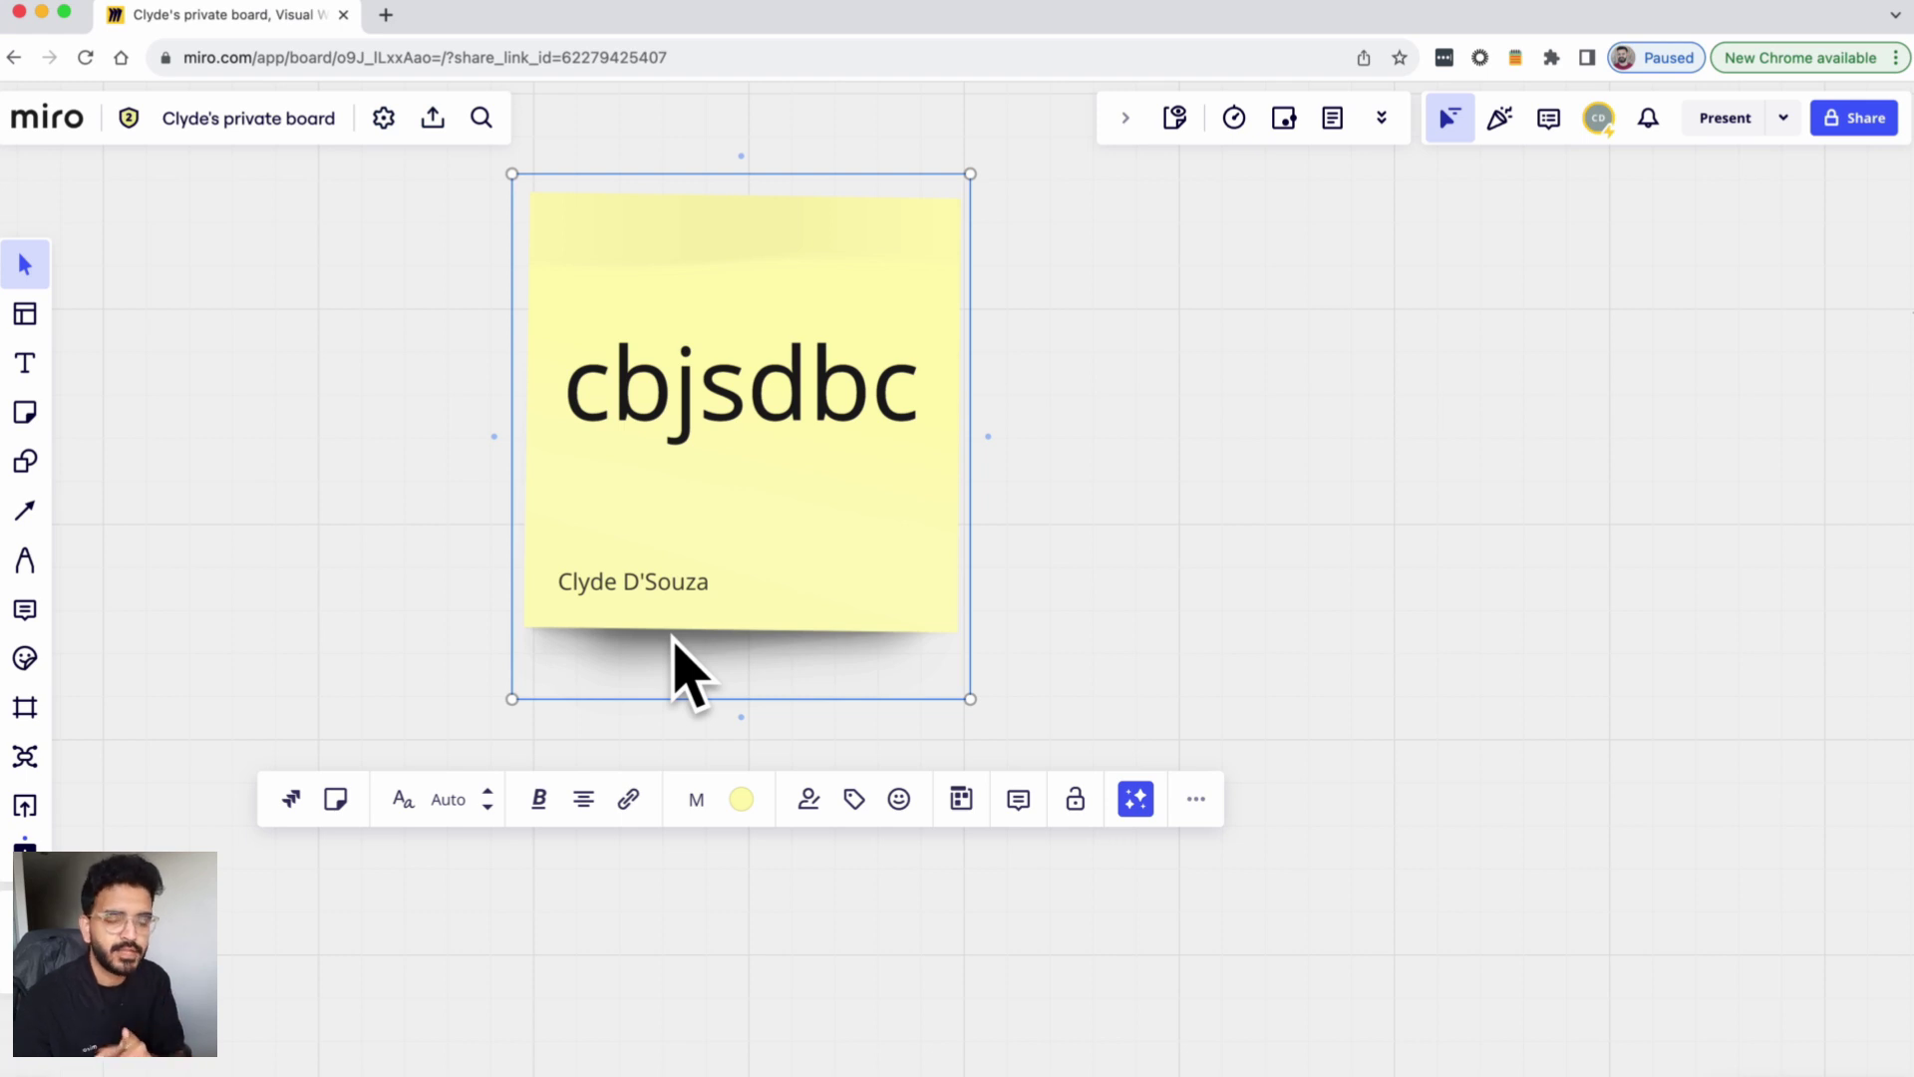
# Step: Delete the cbjsdbc sticky note from the board
pyautogui.click(1115, 649)
pyautogui.scroll(-10, 1114, 649)
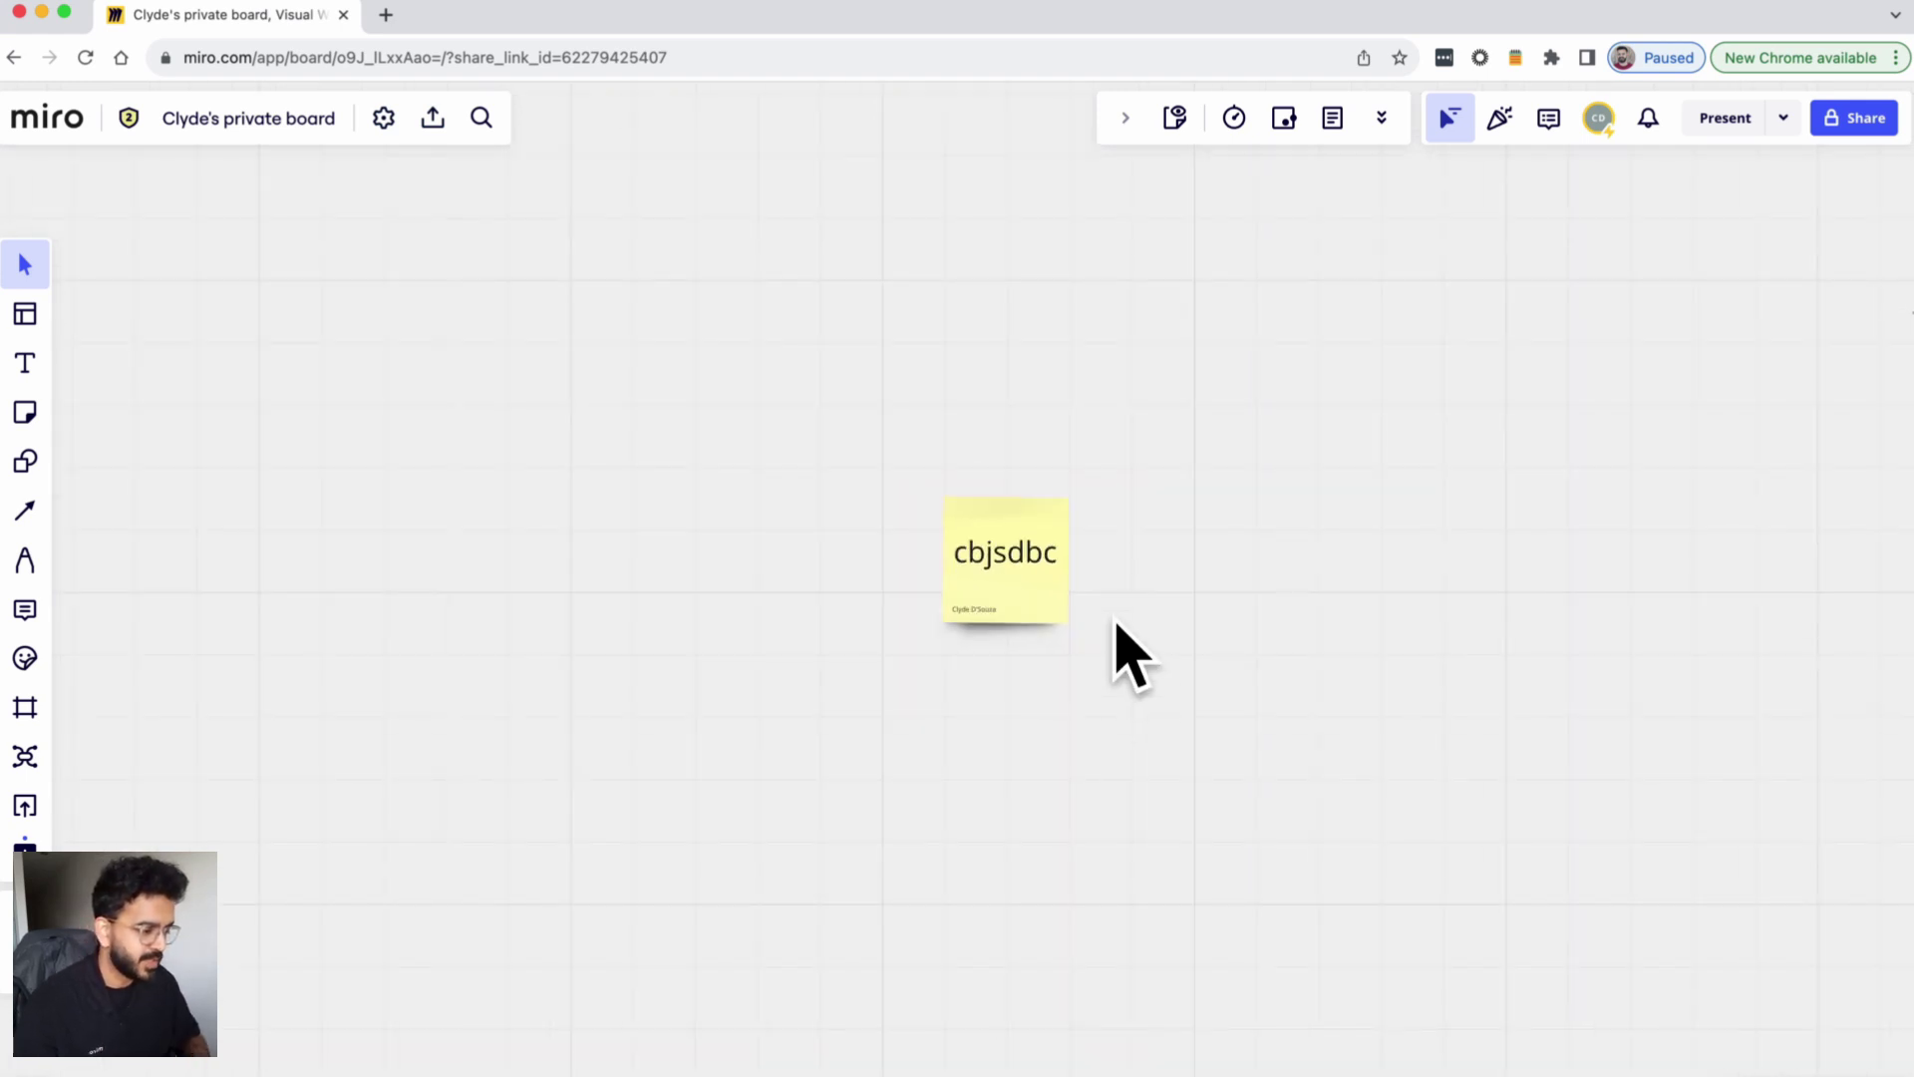
pyautogui.moveTo(880, 479); pyautogui.dragTo(1460, 712)
pyautogui.press('BackSpace')
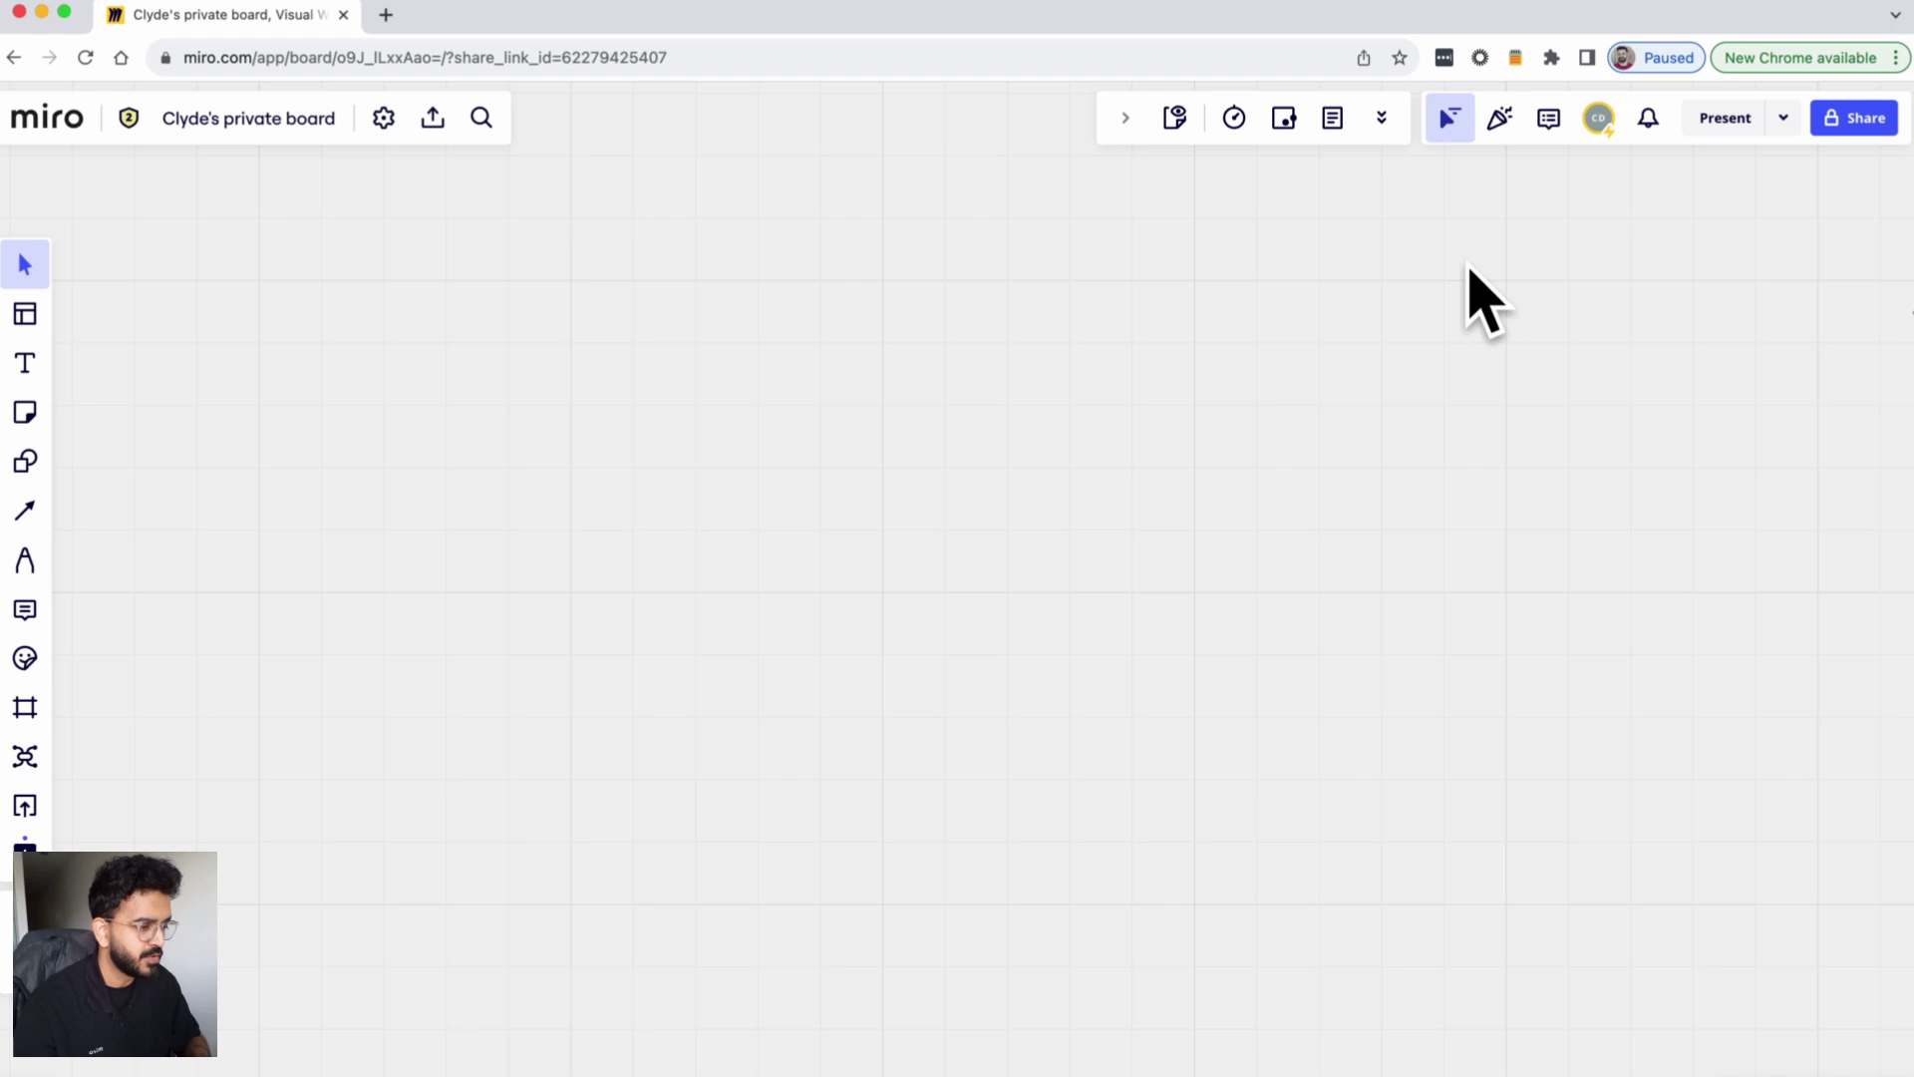
# Step: Turn private mode back on for all with 'Make names anonymous' enabled
pyautogui.click(1174, 120)
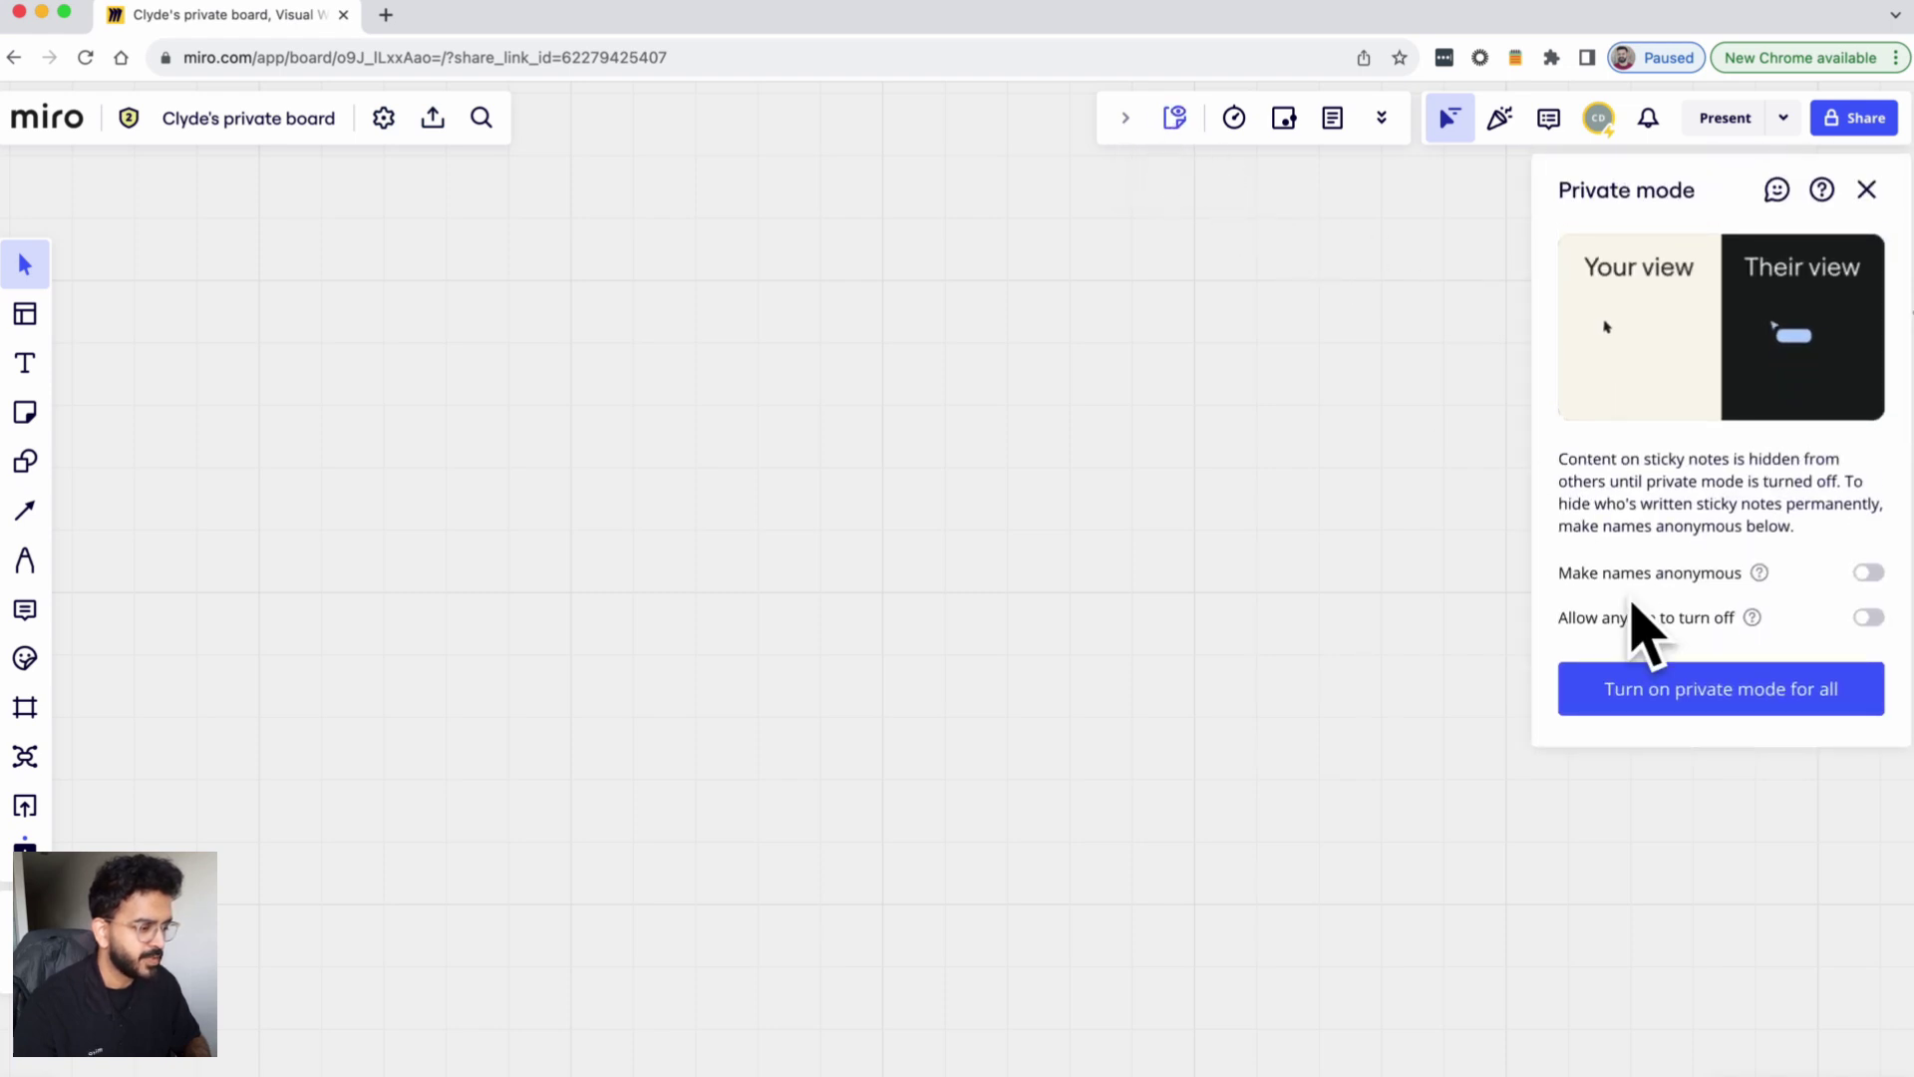
pyautogui.click(1868, 573)
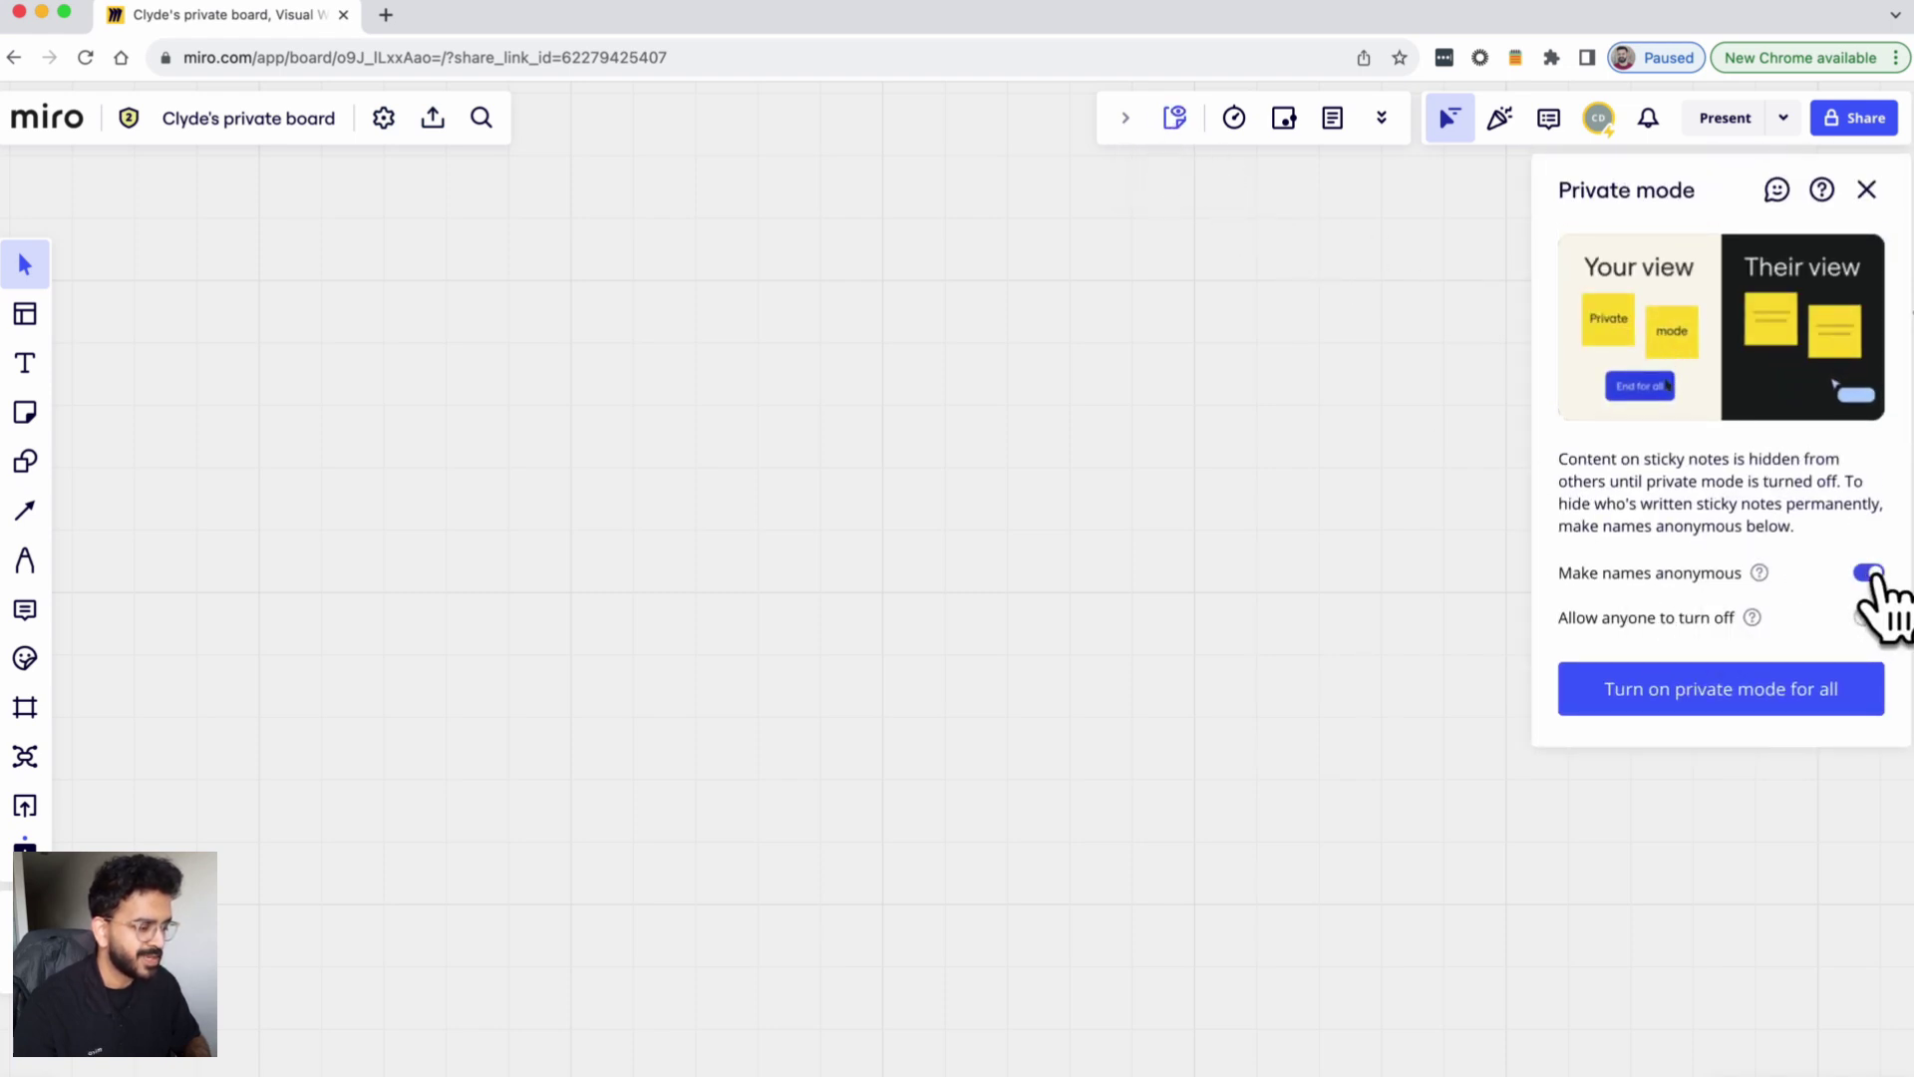
pyautogui.click(1707, 698)
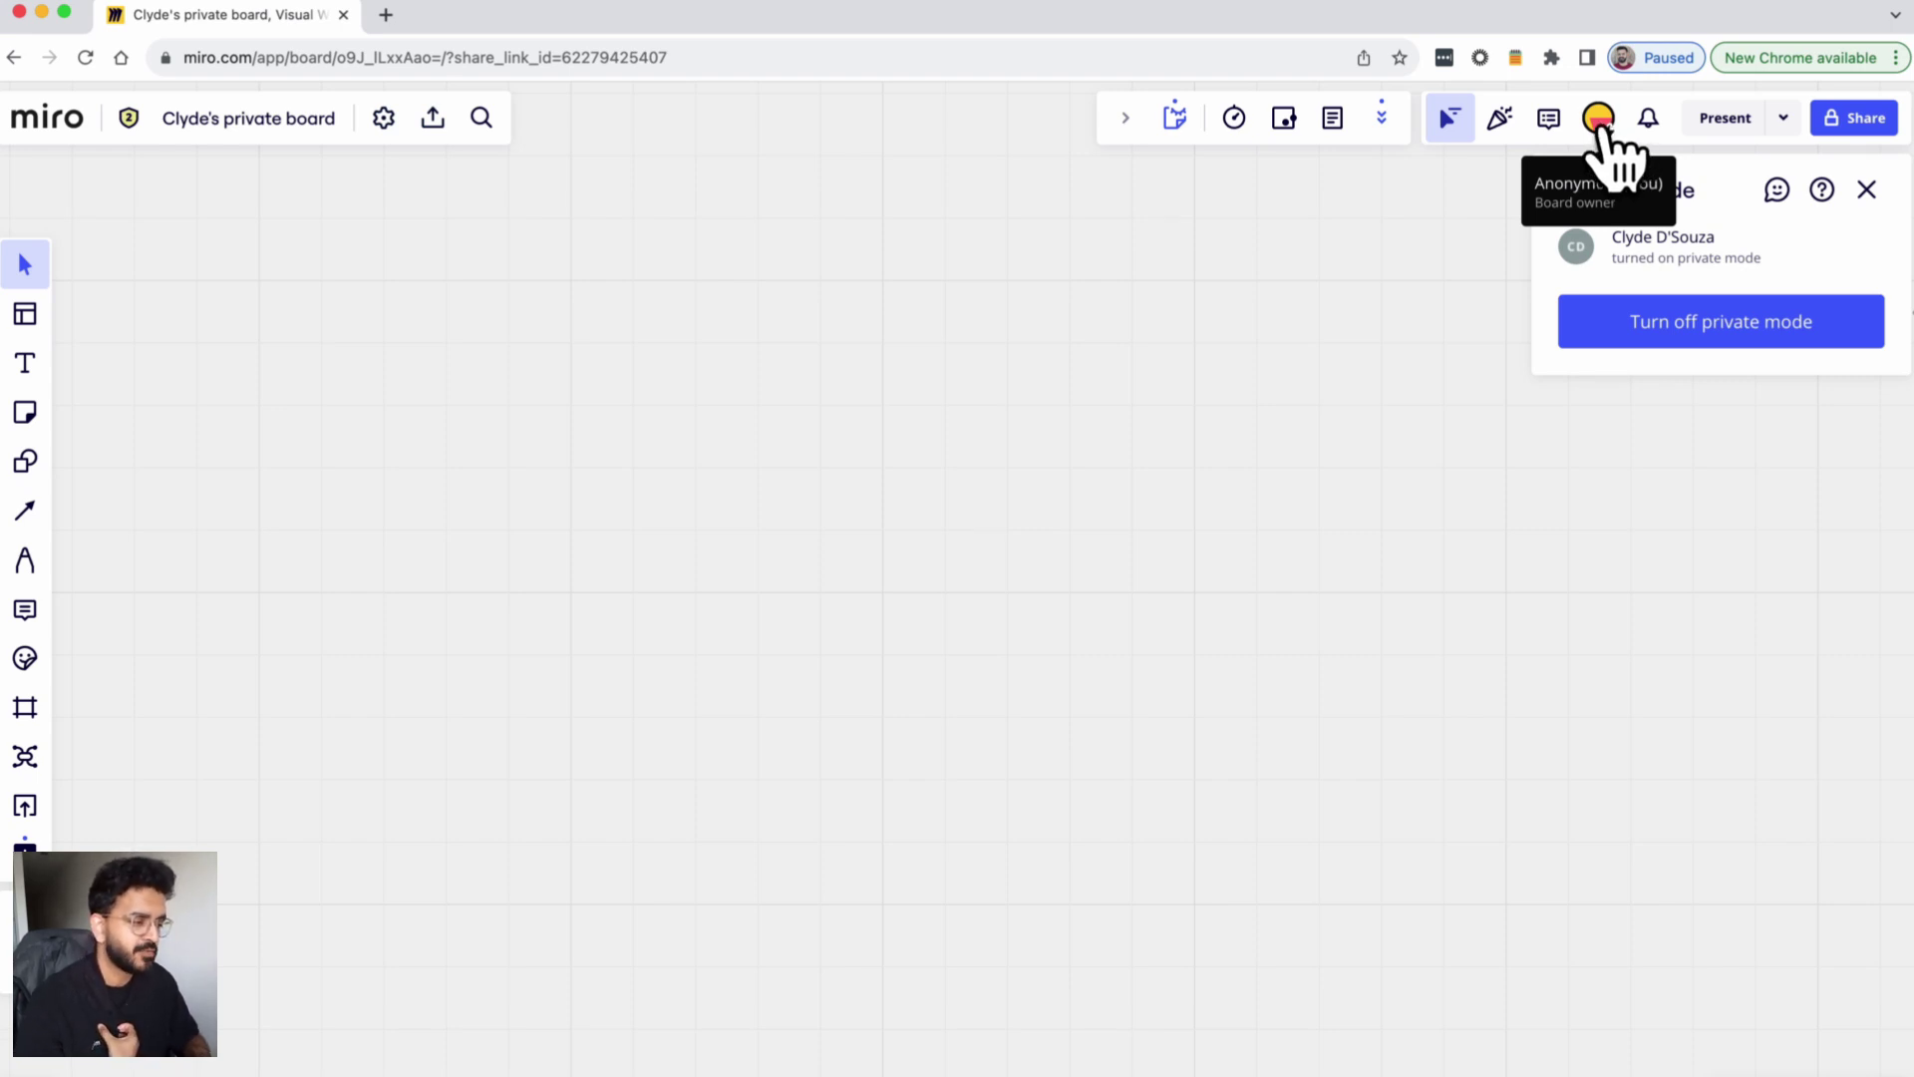
# Step: Add a yellow sticky note reading 'bcsjhdbcis' while private mode is on
pyautogui.click(25, 411)
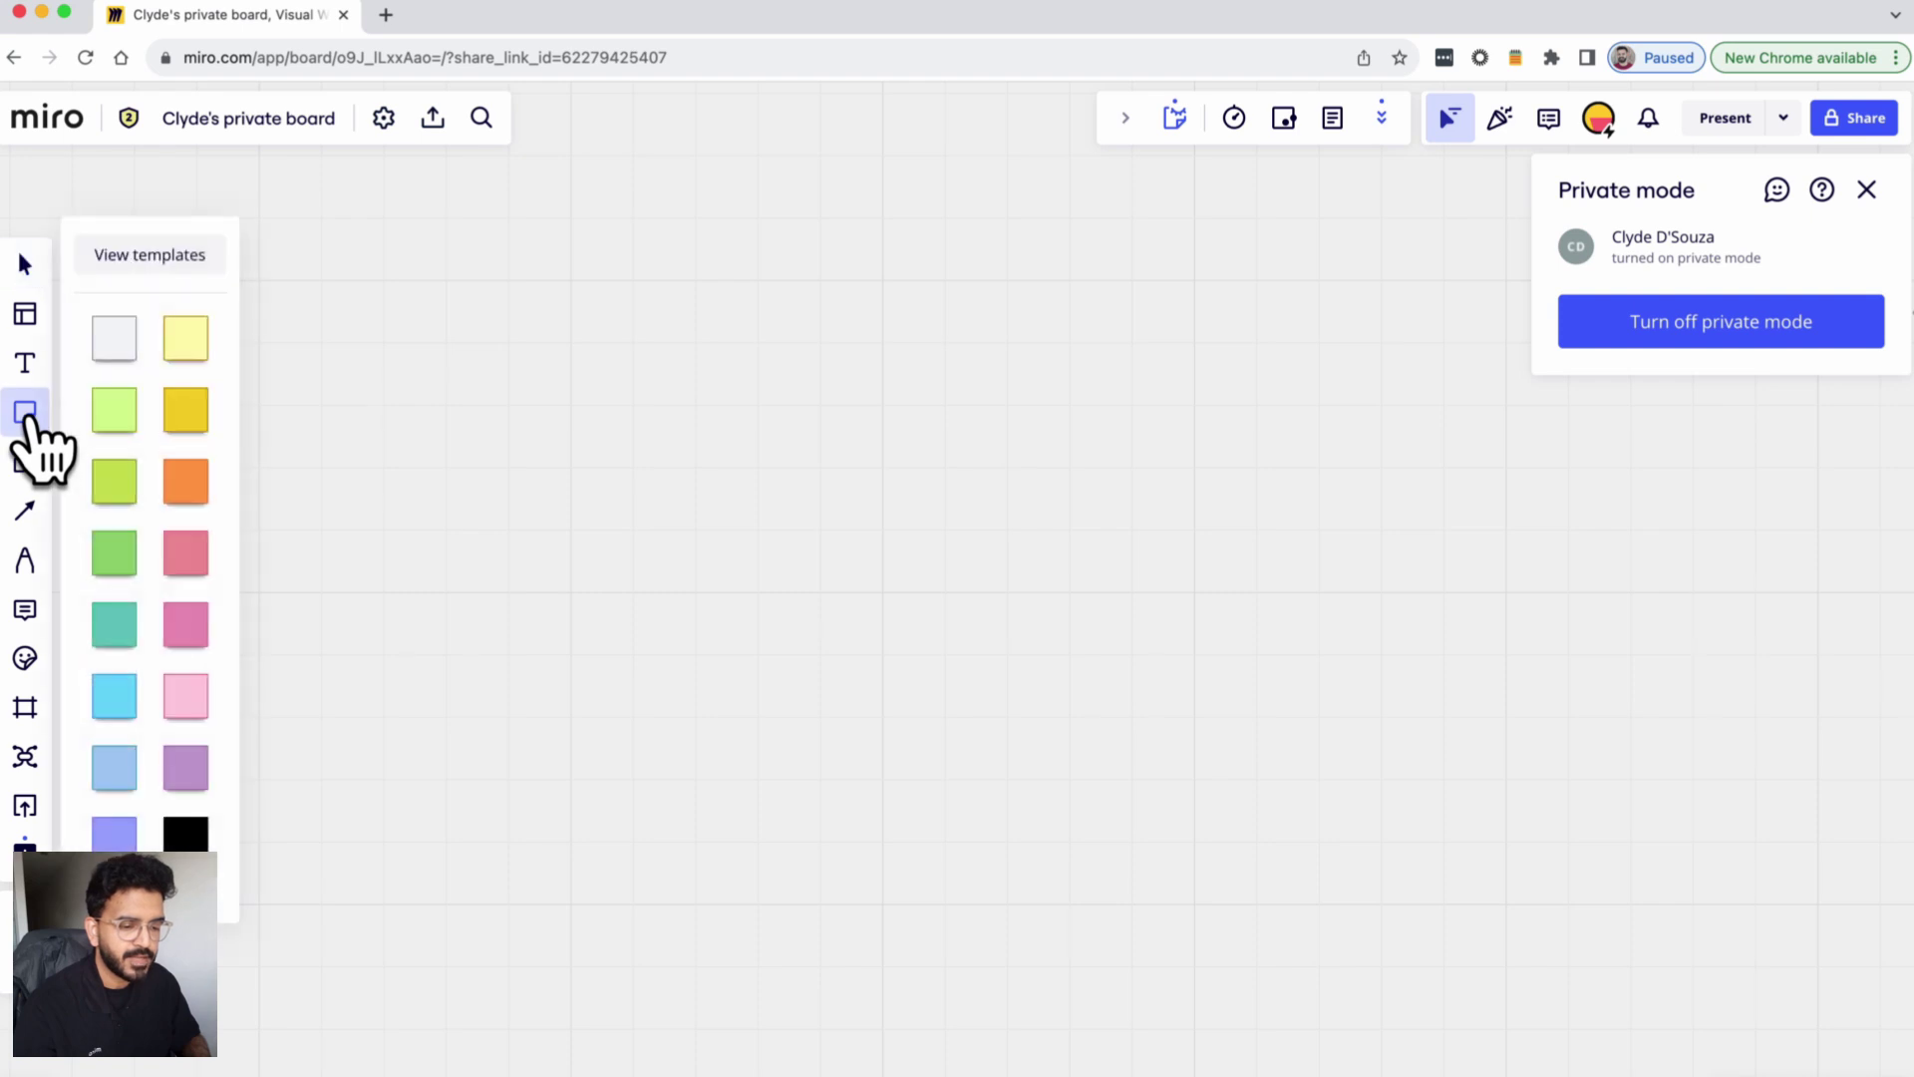
pyautogui.click(195, 351)
pyautogui.click(663, 538)
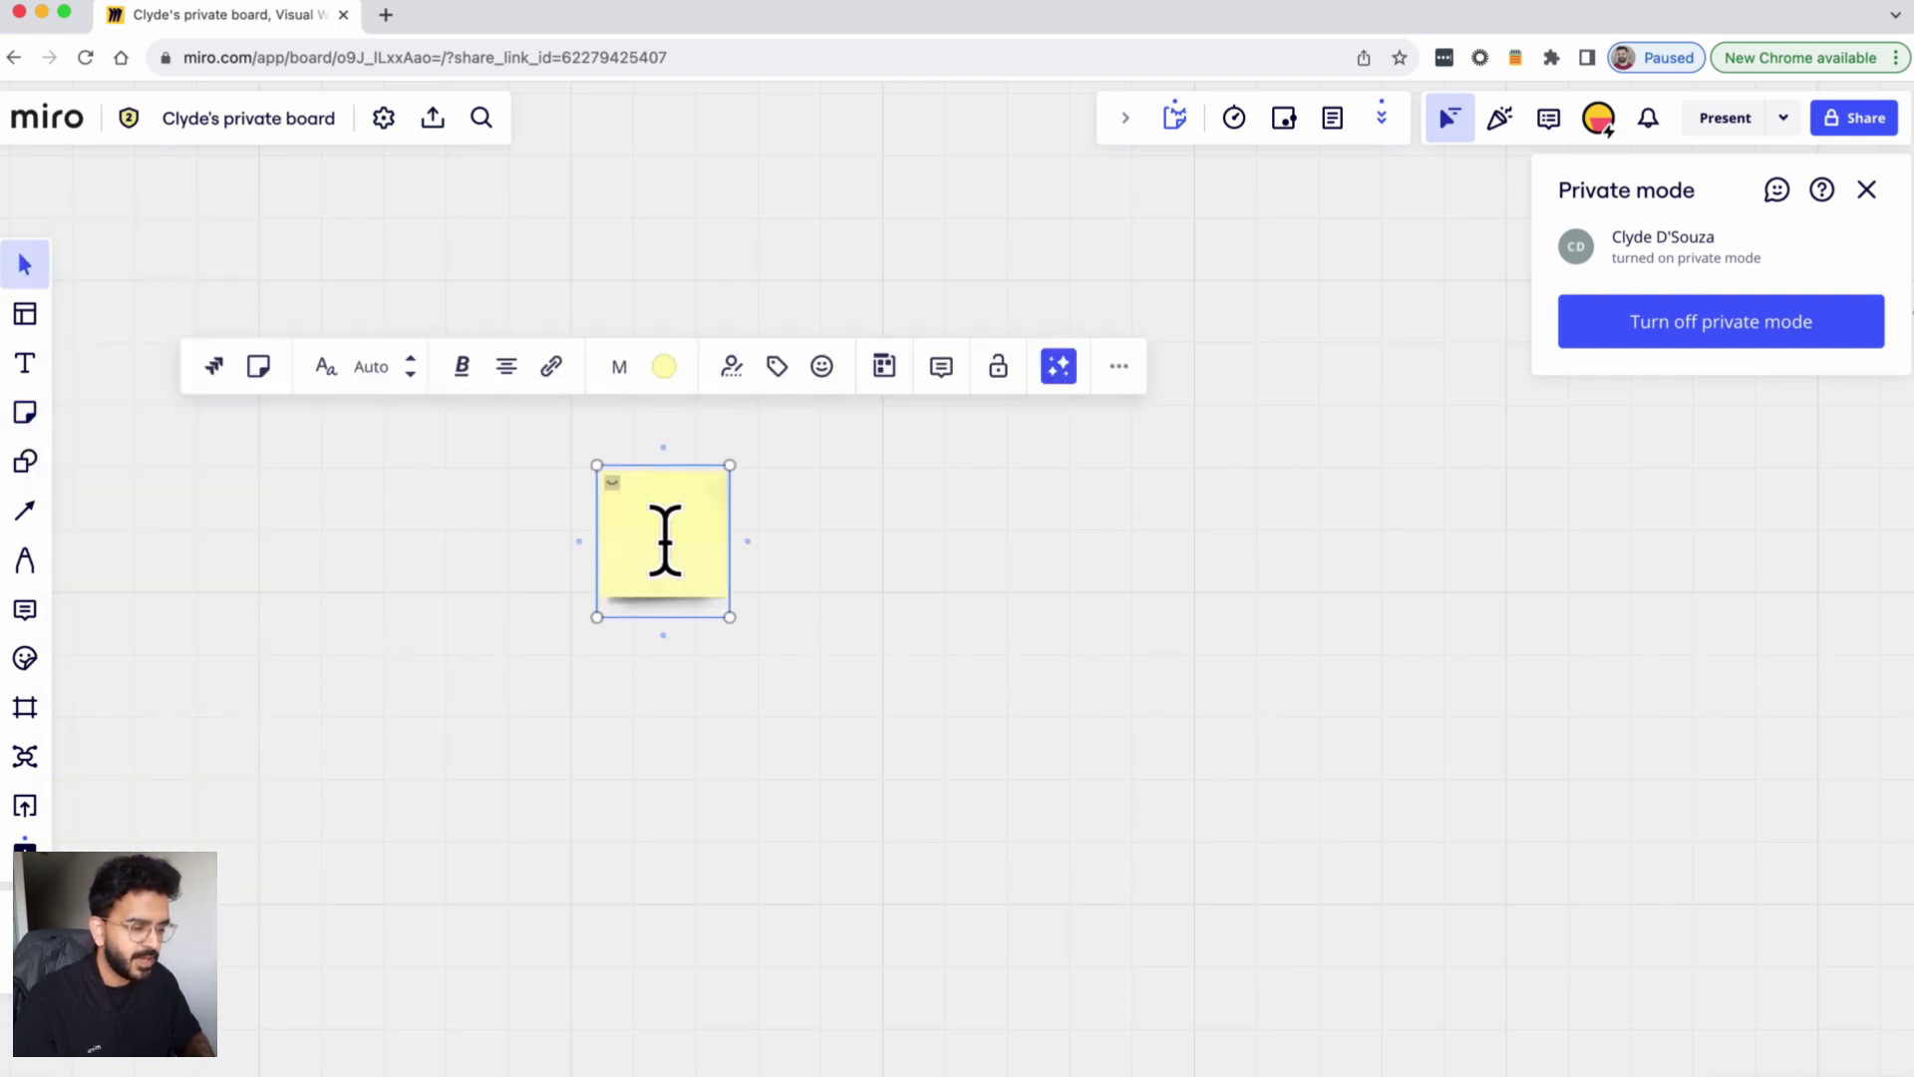
pyautogui.write('bcsjhdbcis')
pyautogui.scroll(5, 662, 541)
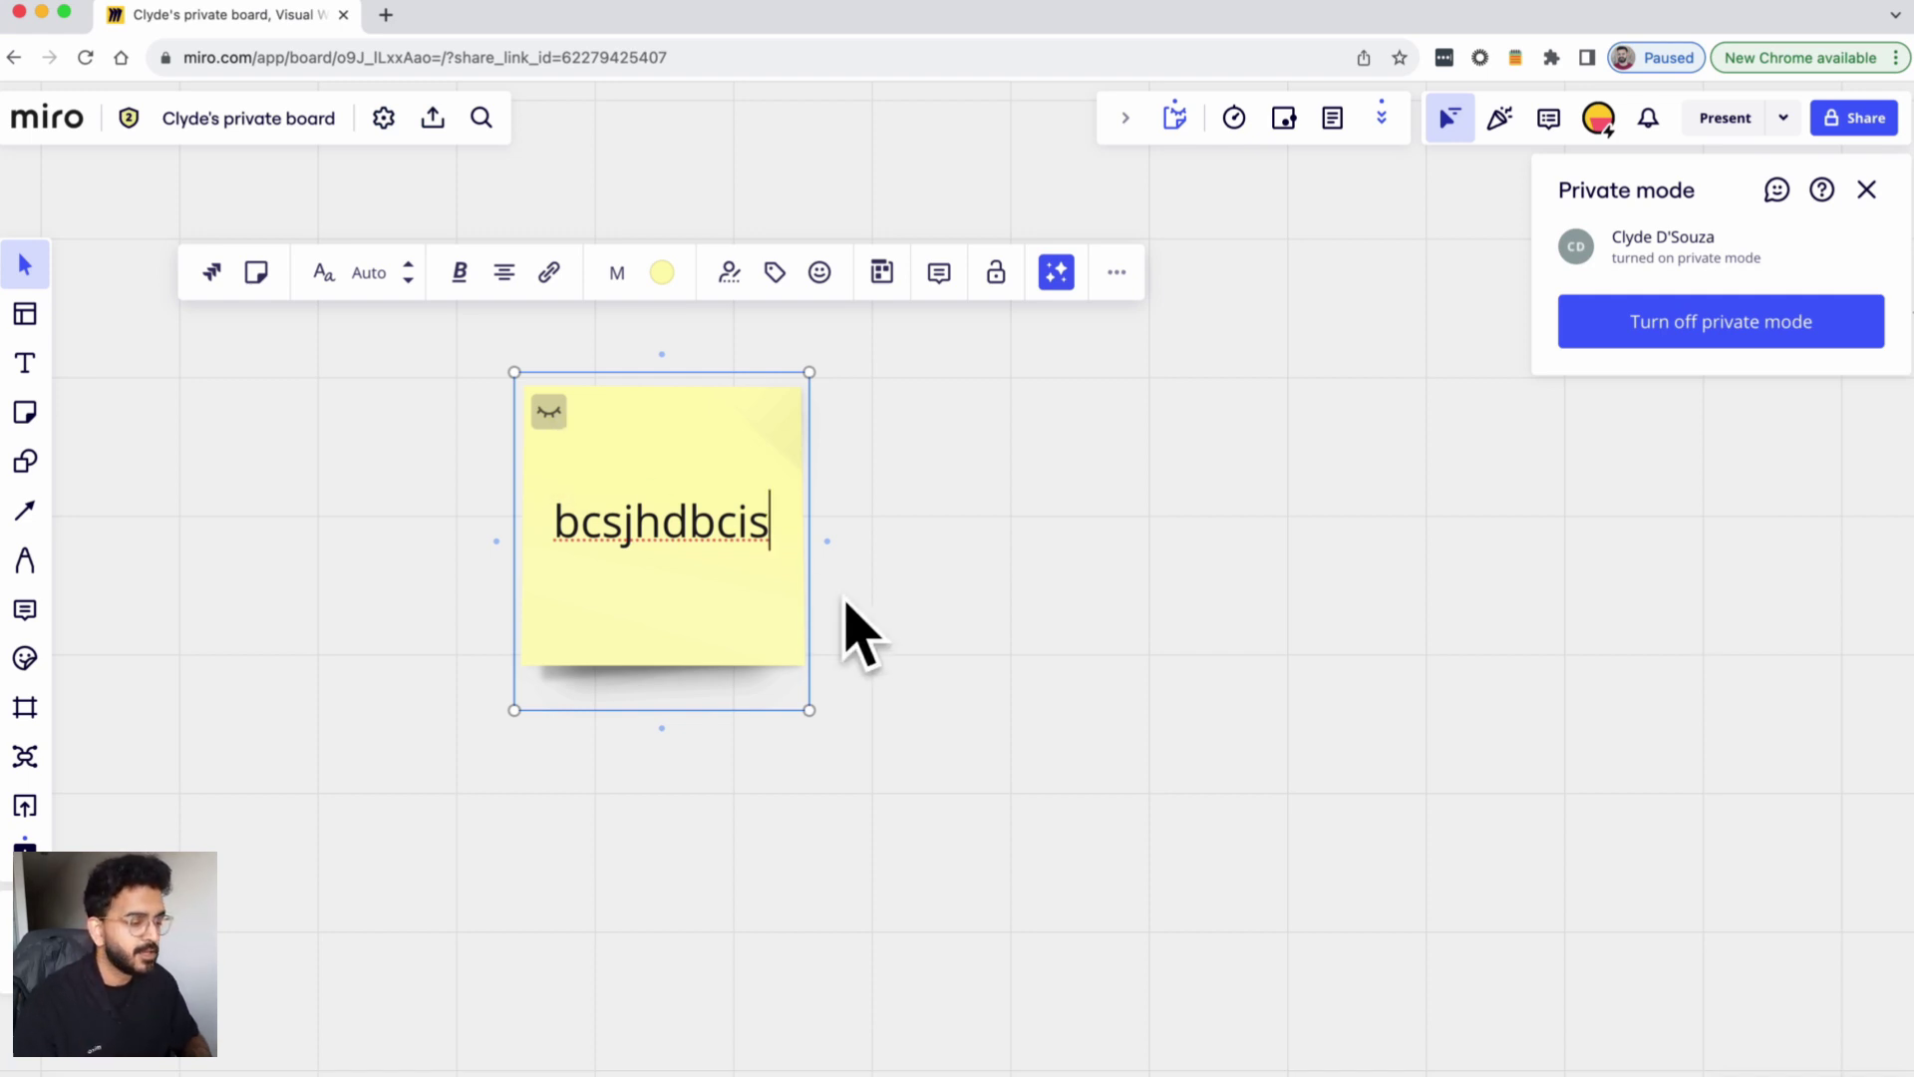
pyautogui.click(850, 639)
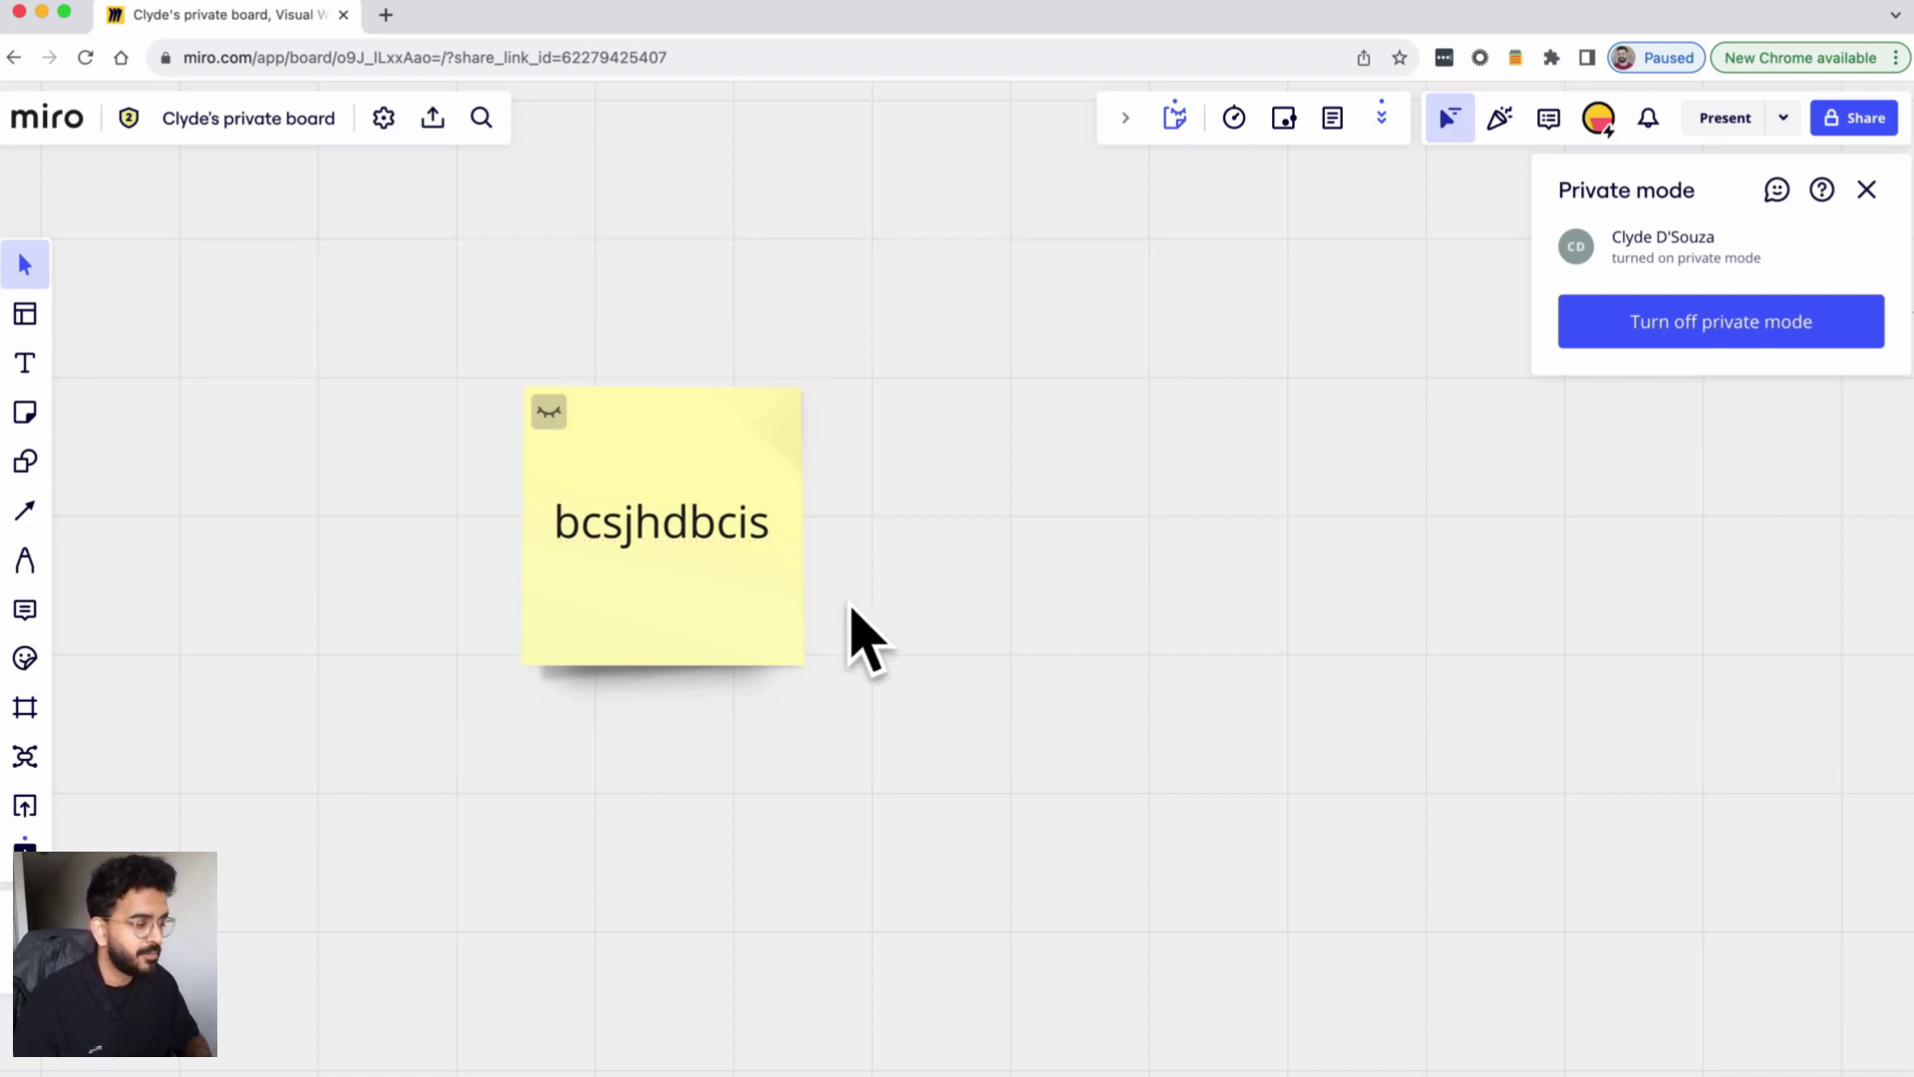
# Step: Turn off private mode for all to reveal the note, then select it
pyautogui.click(1698, 351)
pyautogui.click(851, 680)
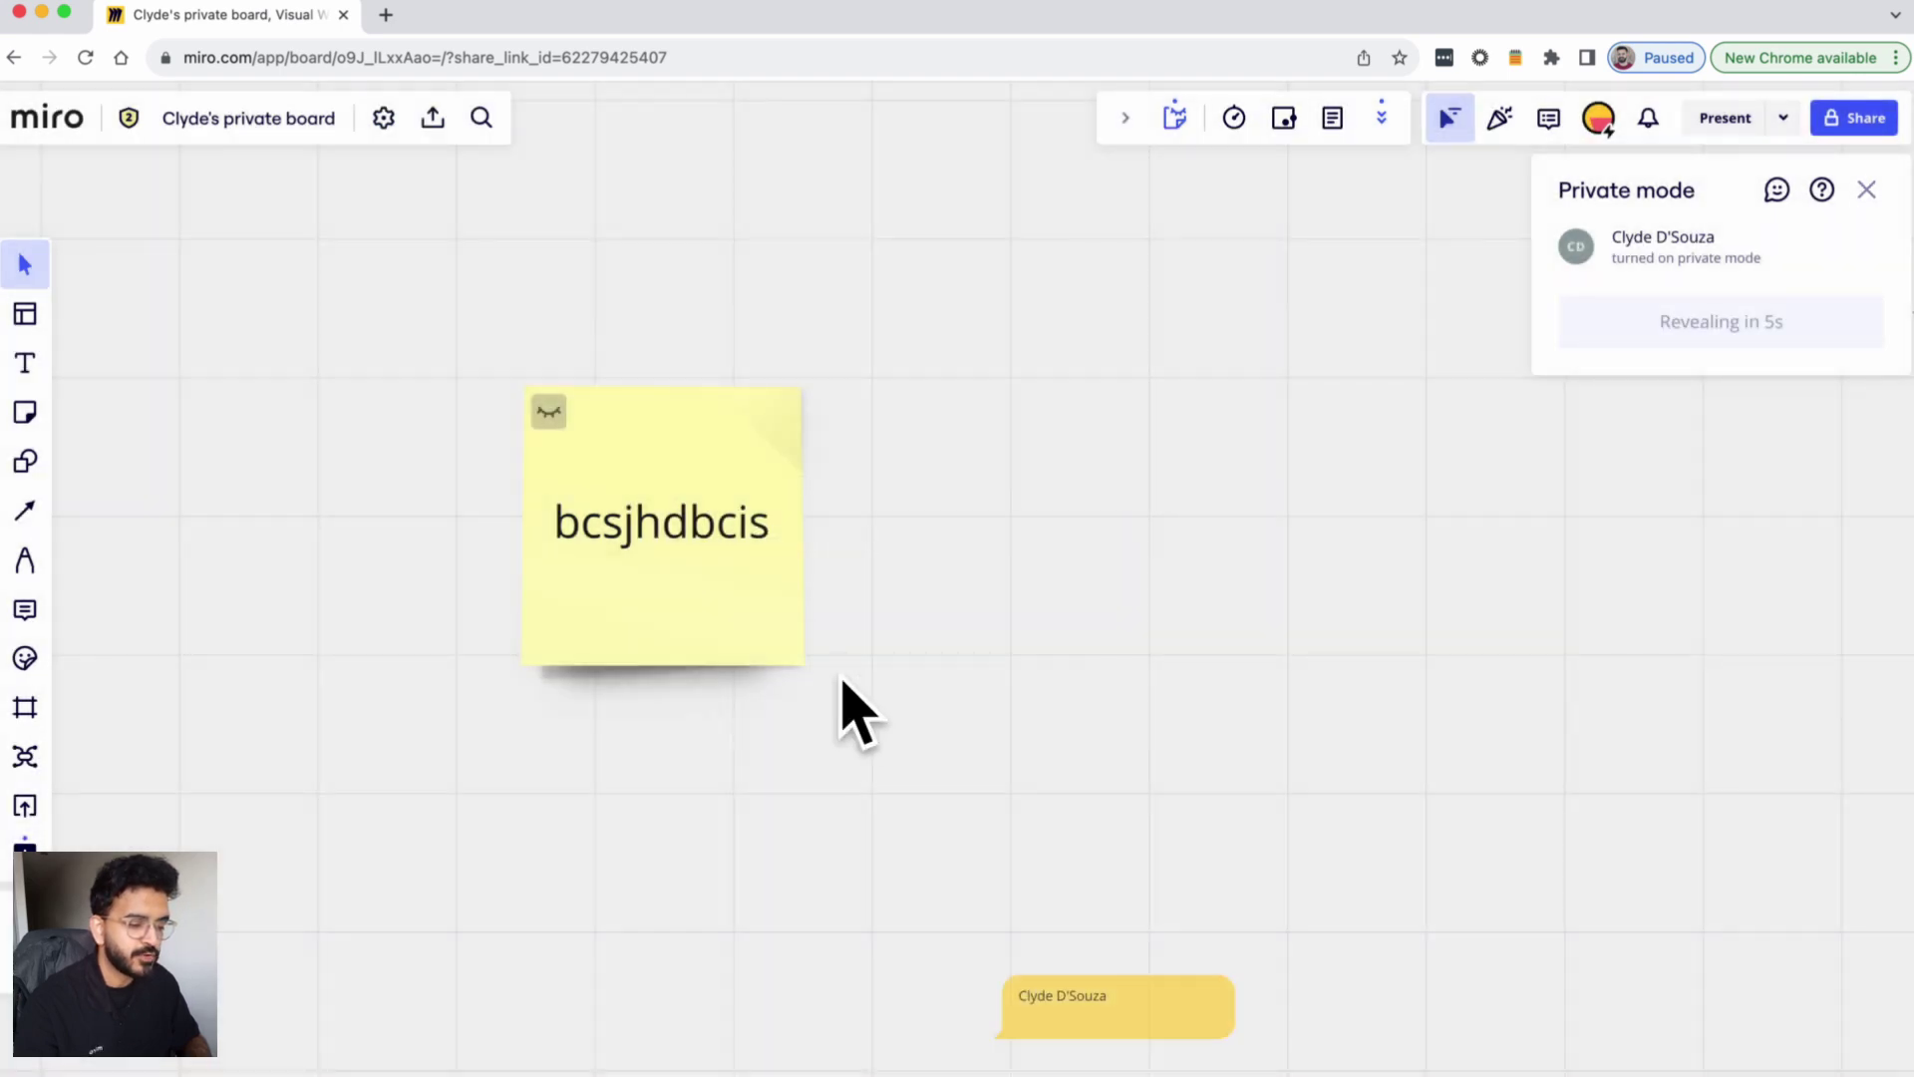
pyautogui.click(793, 653)
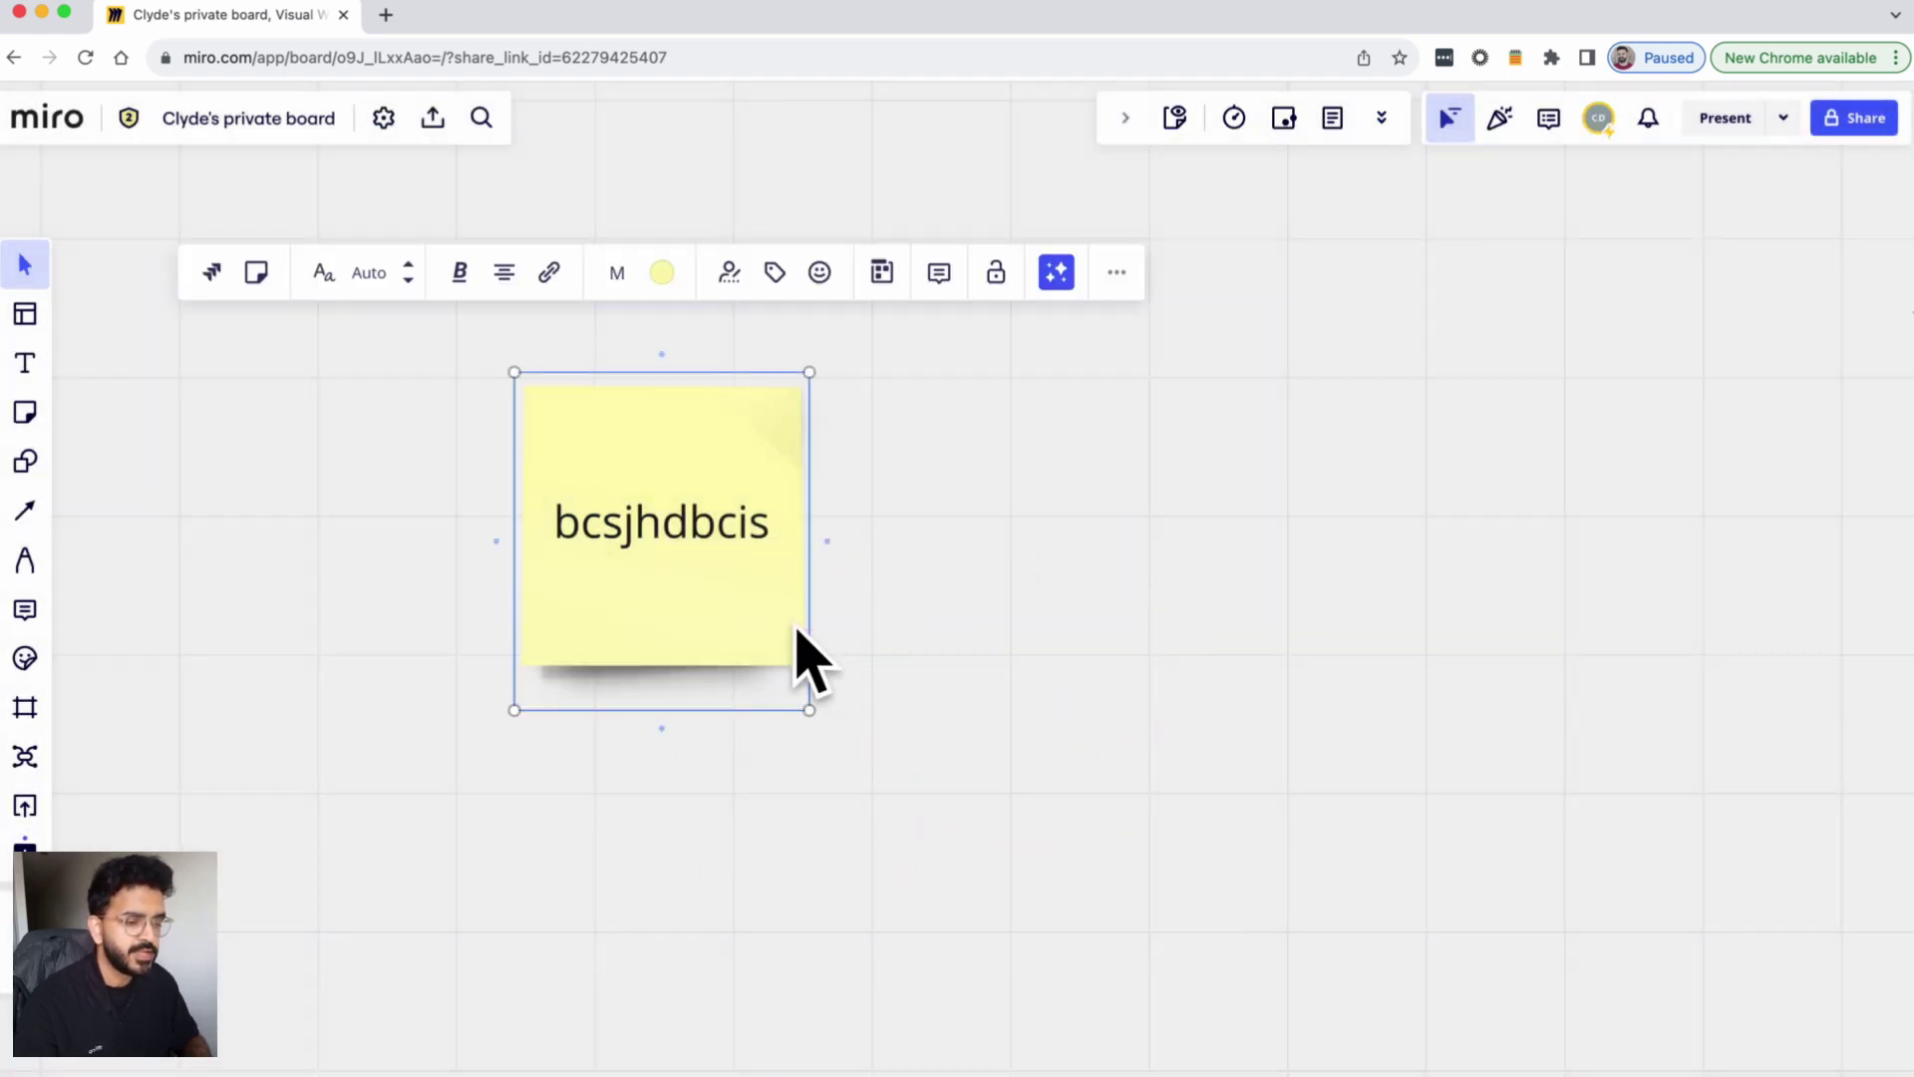
# Step: Show the author label on the bcsjhdbcis note, which reads Anonymous
pyautogui.click(733, 283)
pyautogui.scroll(5, 634, 703)
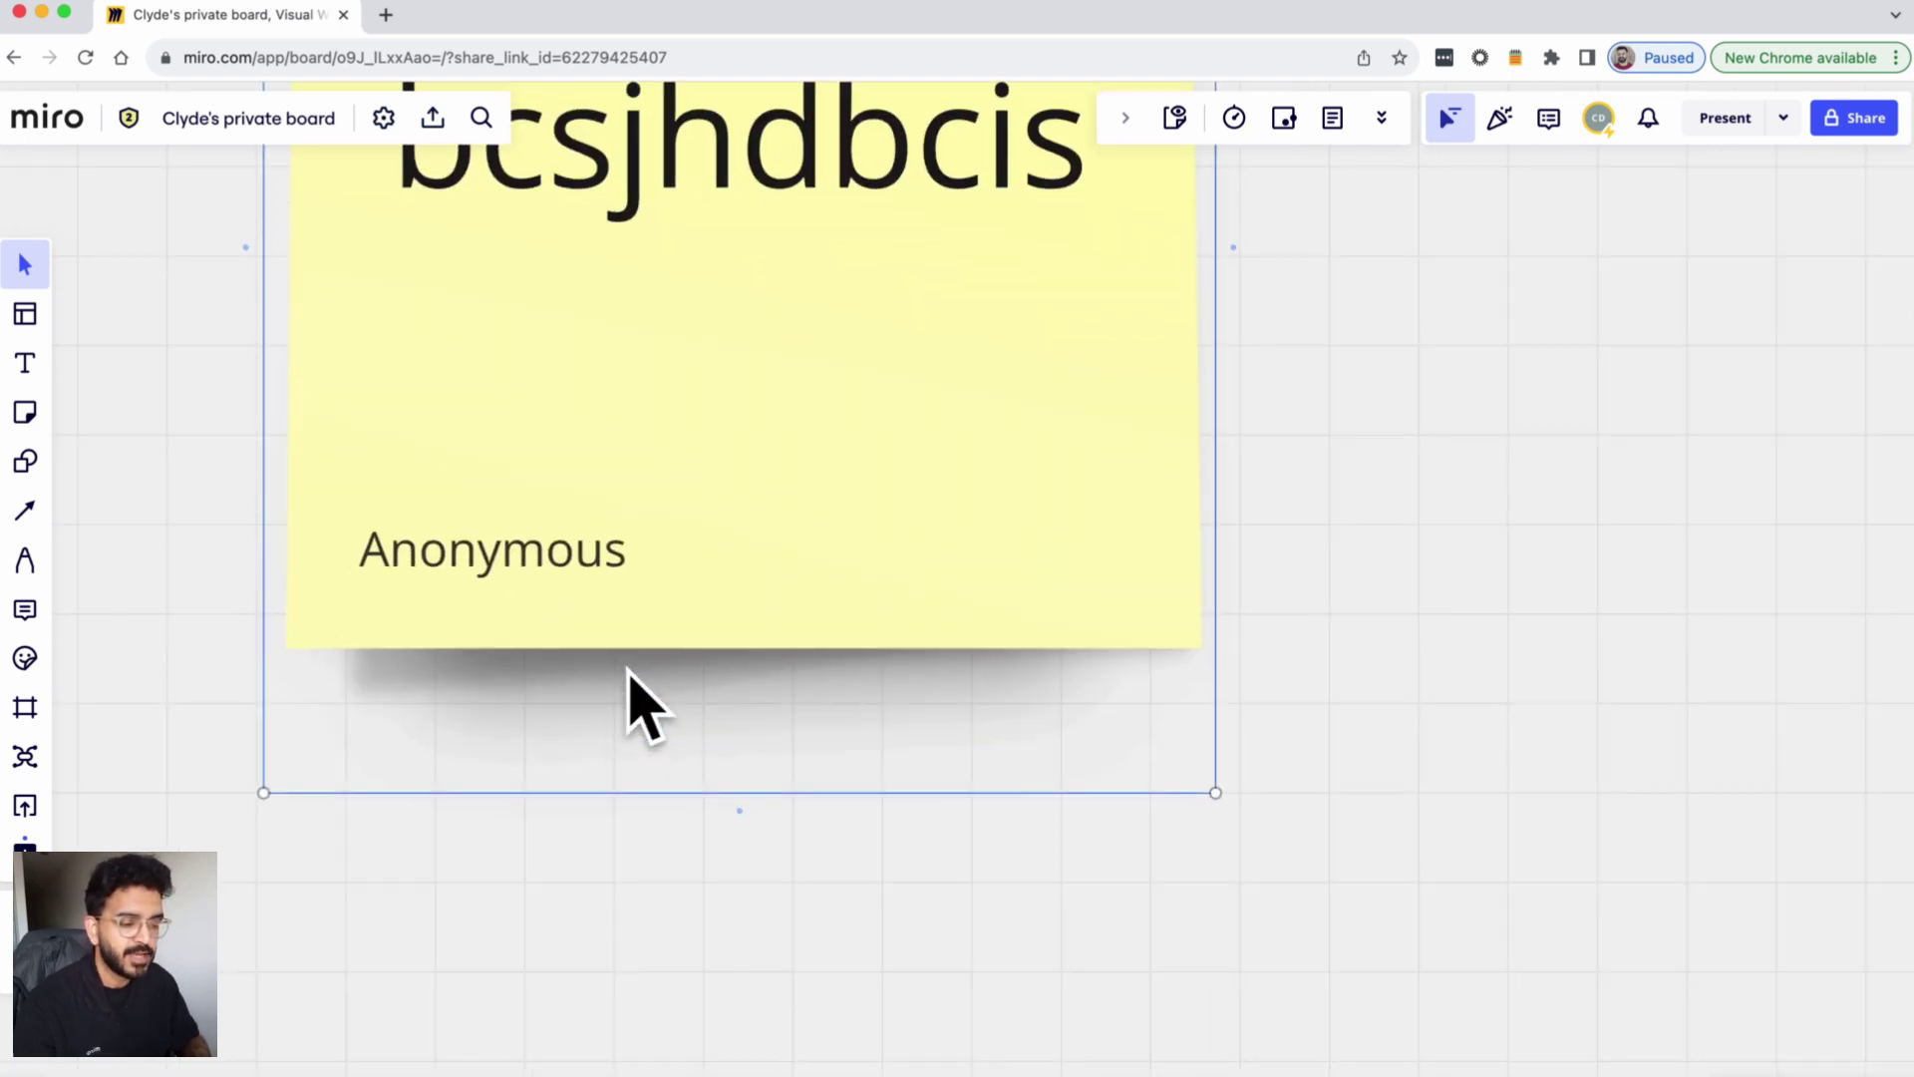
pyautogui.scroll(-10, 628, 670)
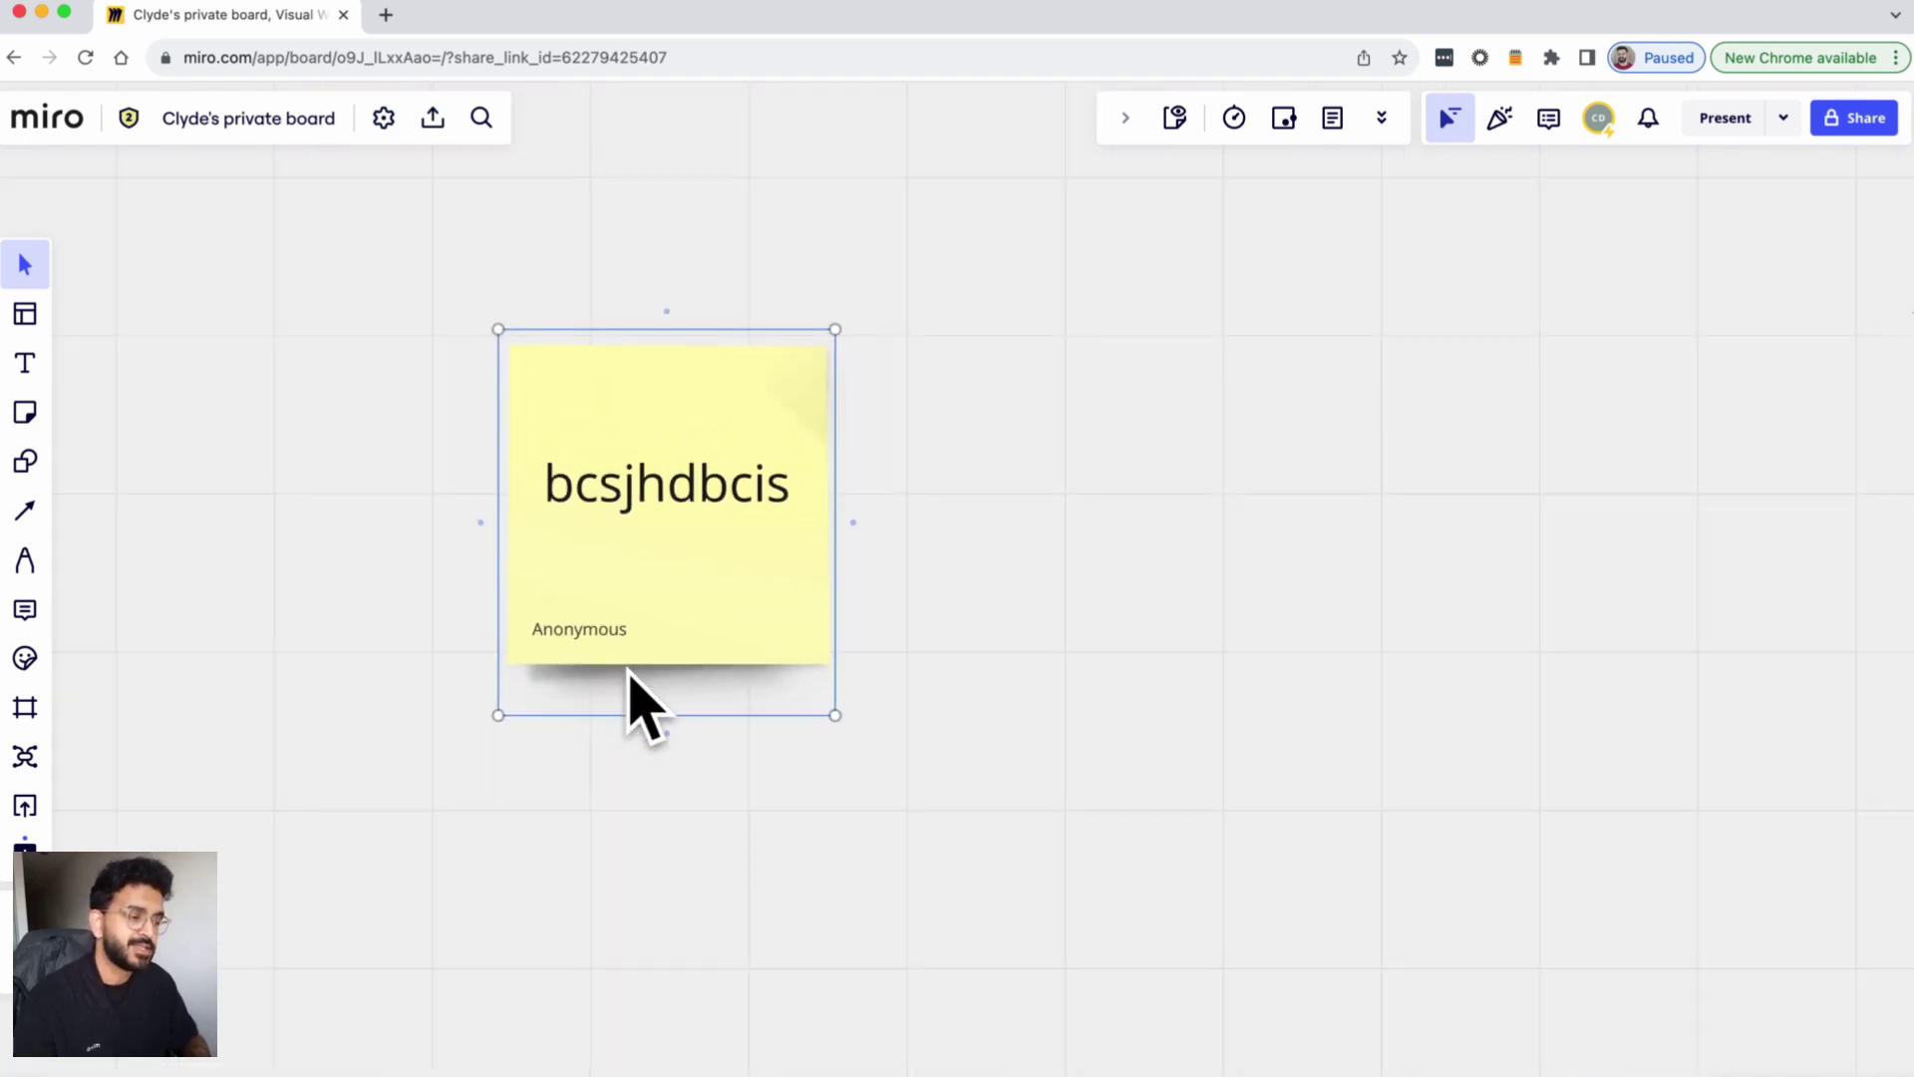
pyautogui.scroll(-5, 628, 673)
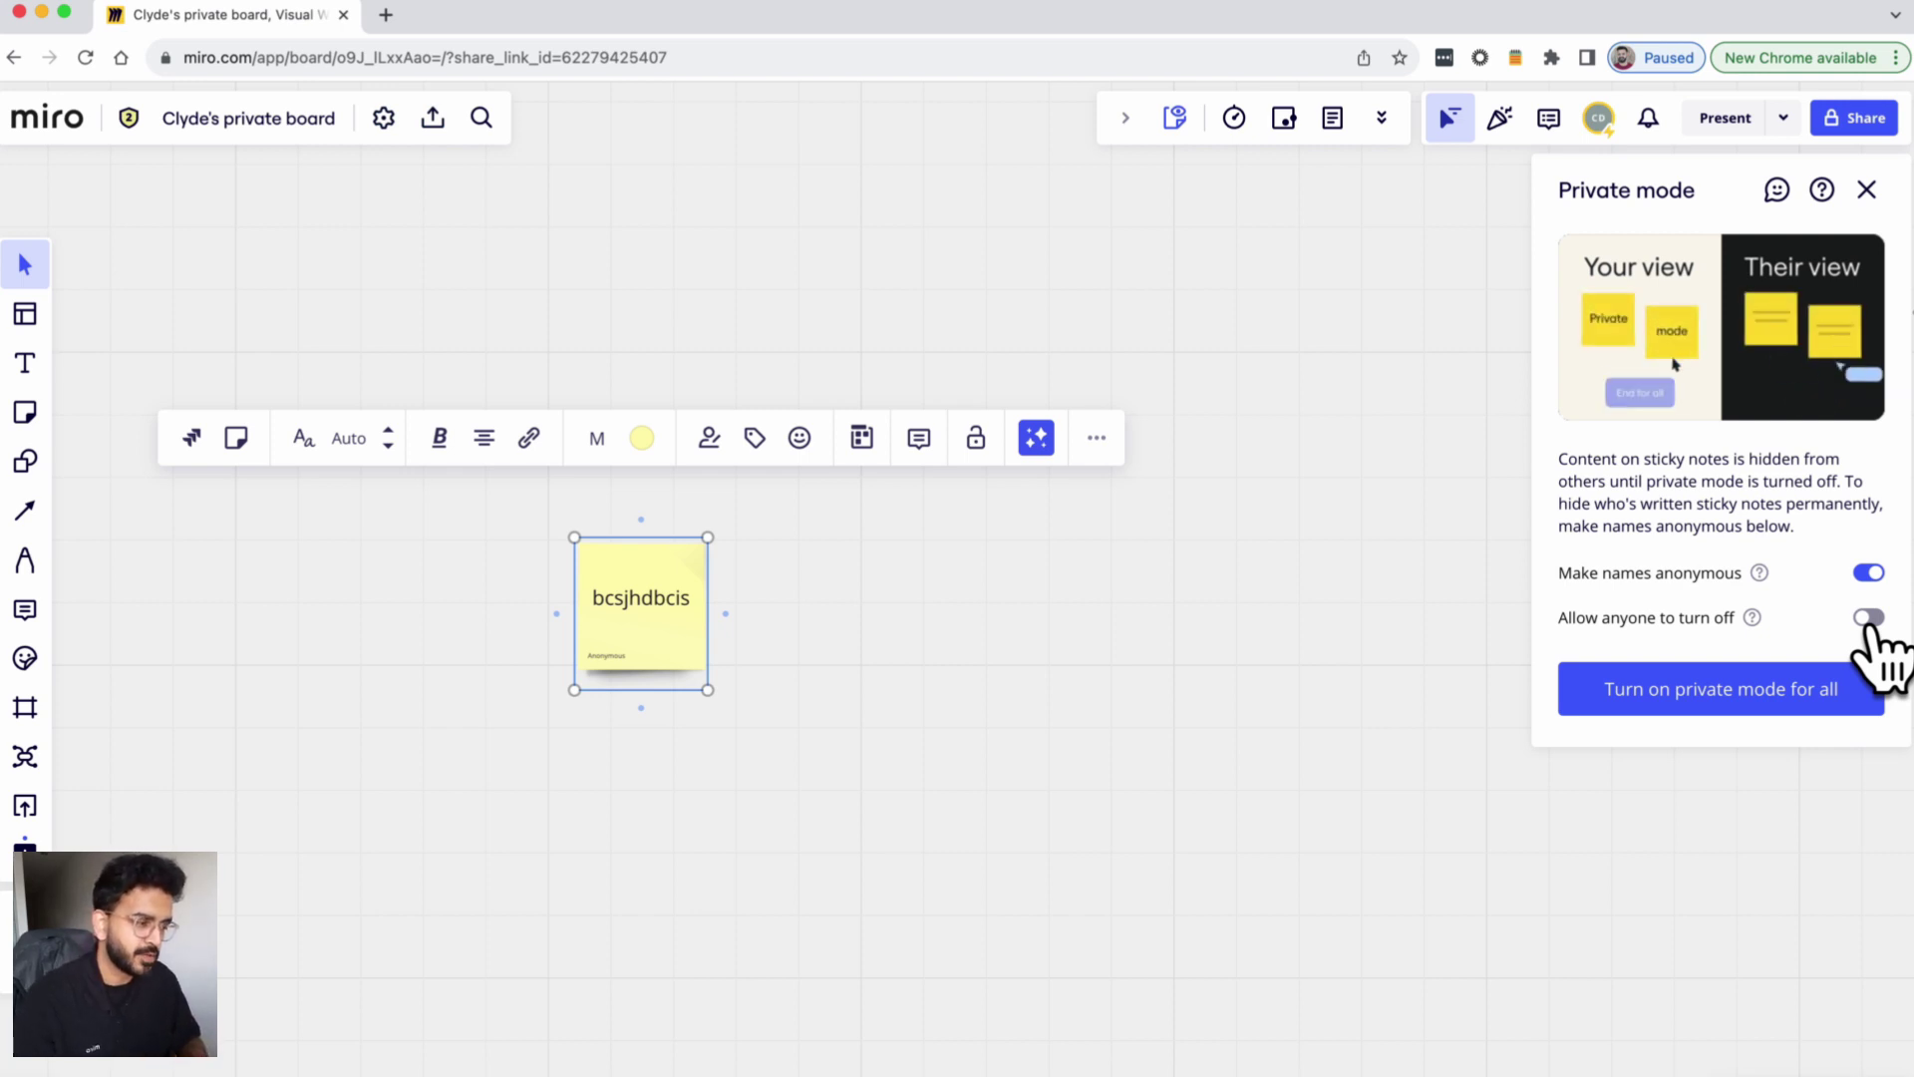
# Step: Close the private mode settings panel with Esc
pyautogui.press('Escape')
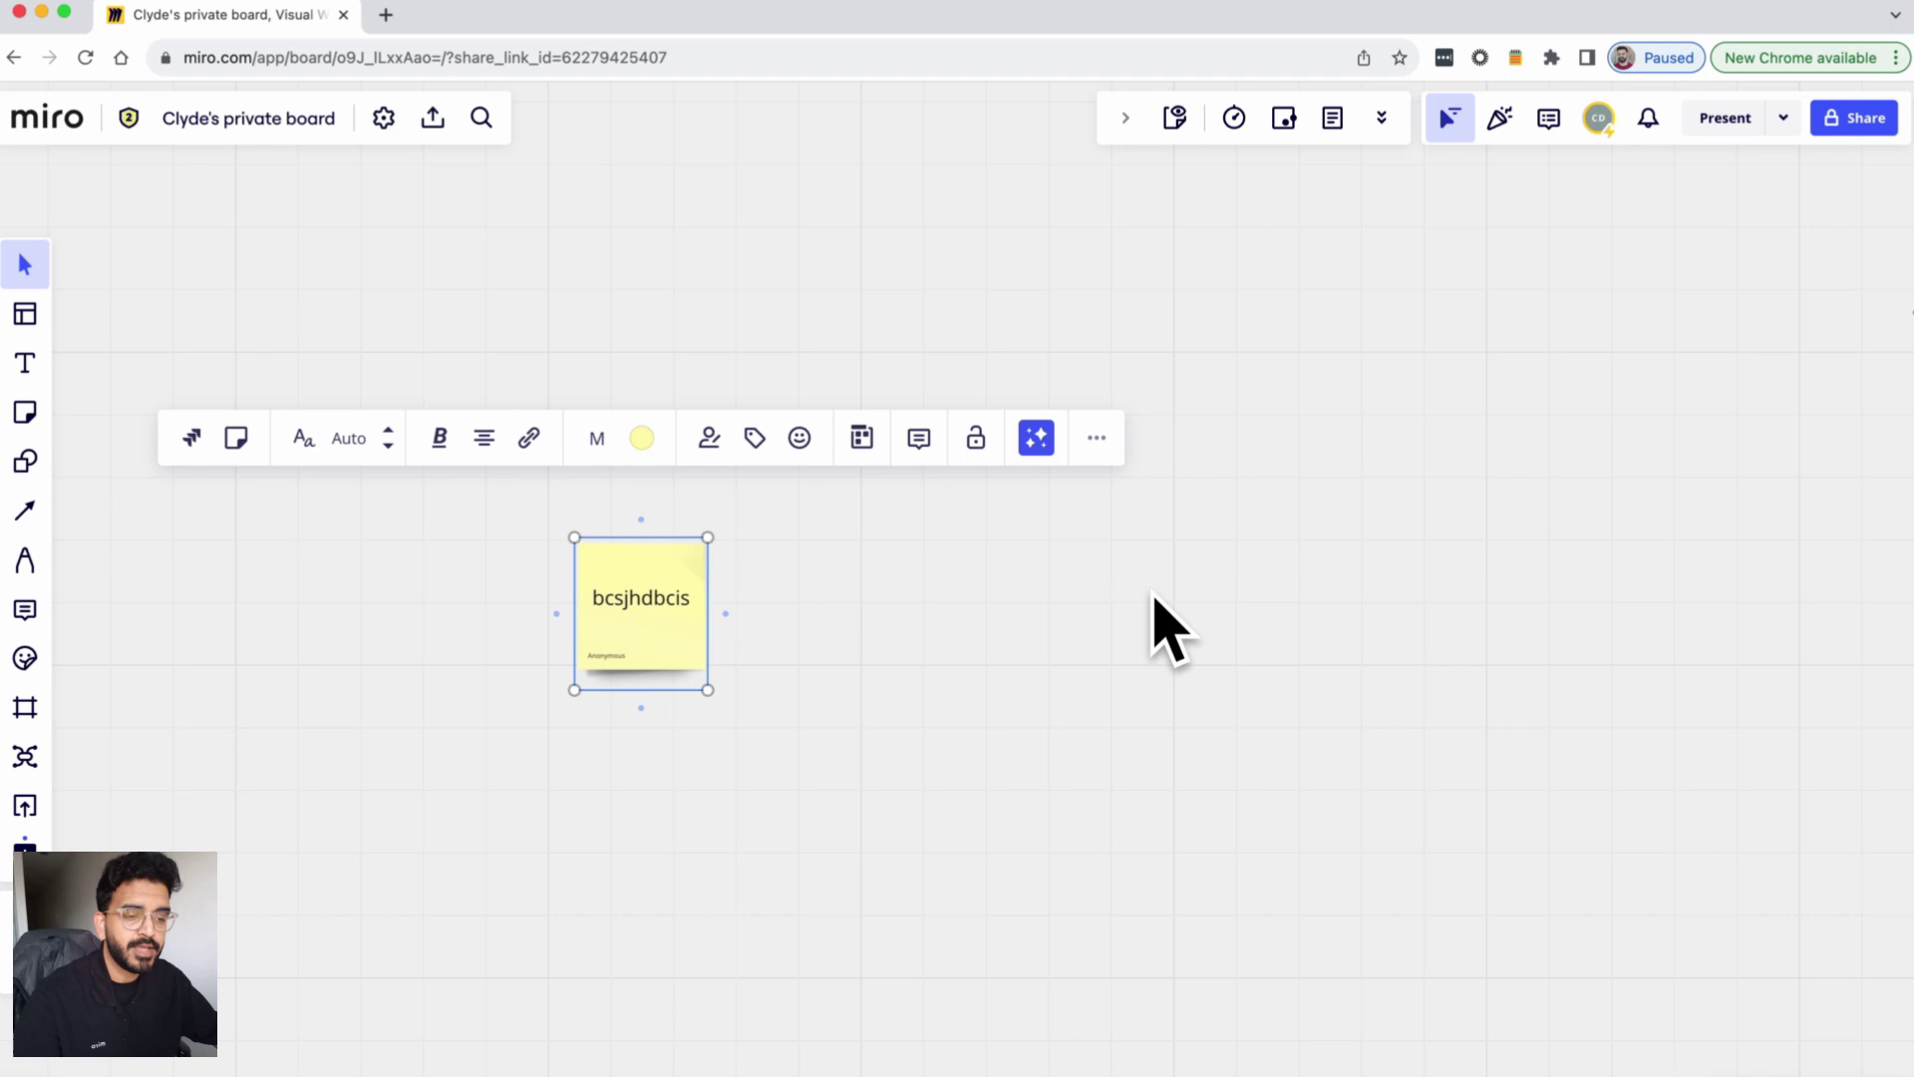